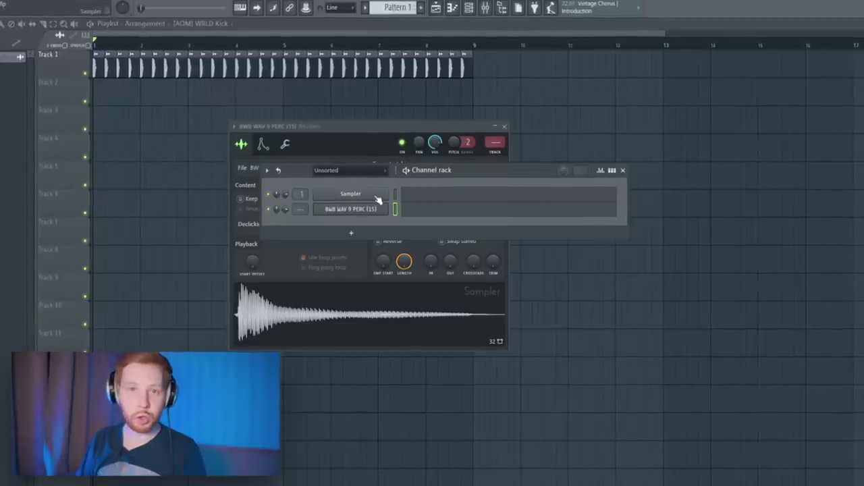
Step: Add an Analog Lab V instrument as a channel in the Channel rack
right_click(389, 190)
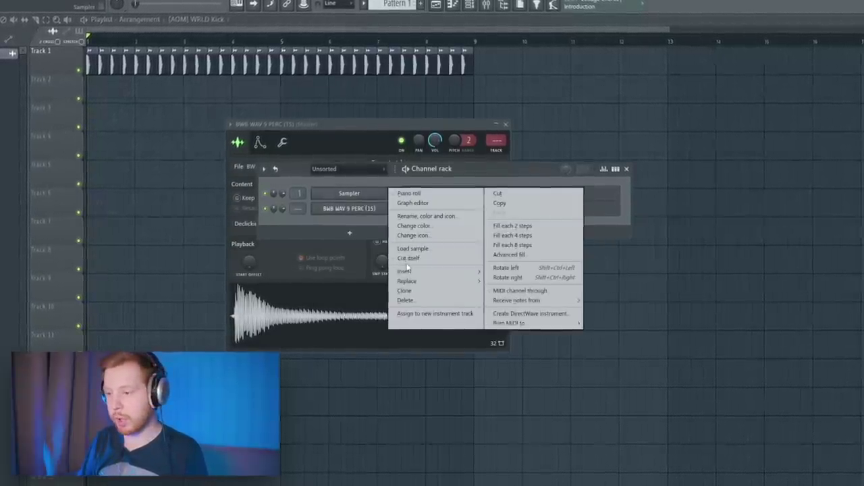
mouse_move(407, 270)
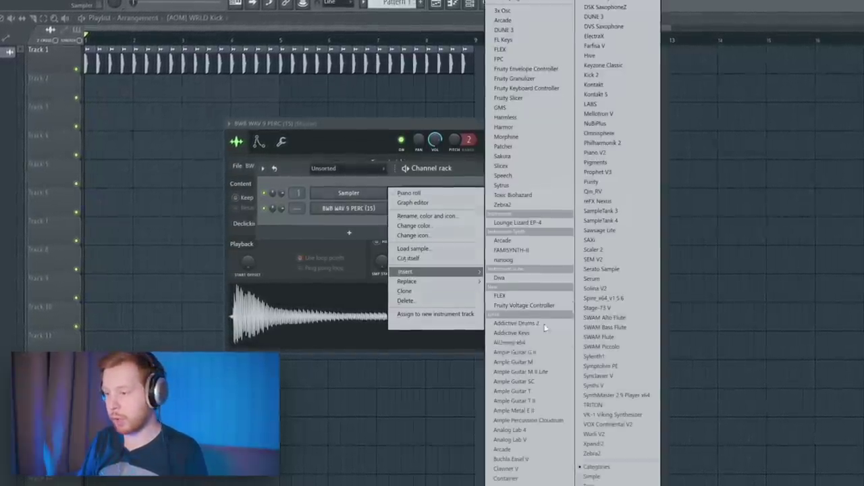
click(545, 446)
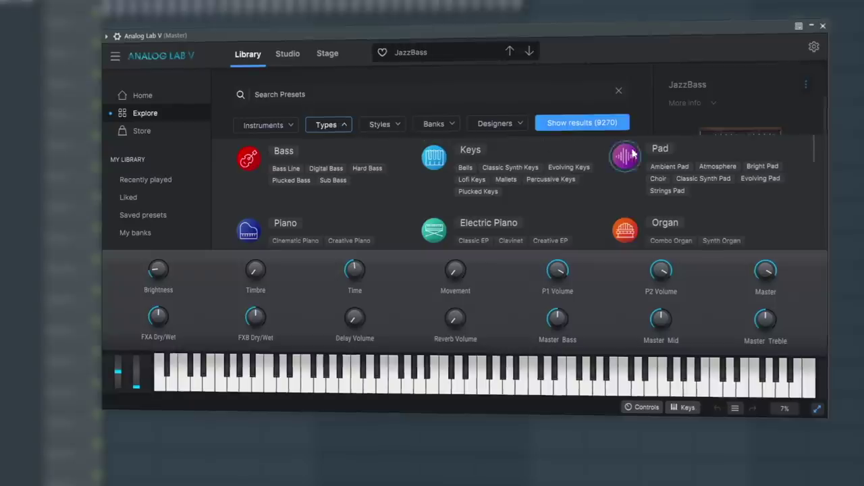
Step: Filter the Analog Lab V presets to Ambient Pad and load the Got Heat preset
click(670, 166)
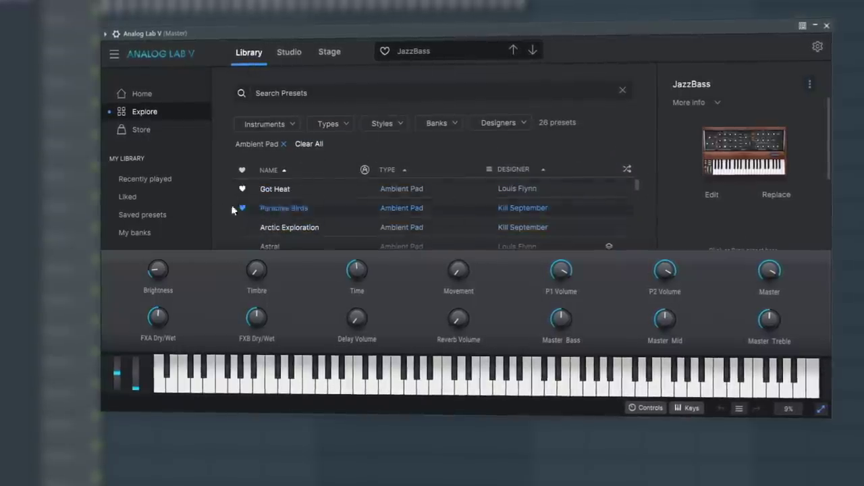
click(298, 210)
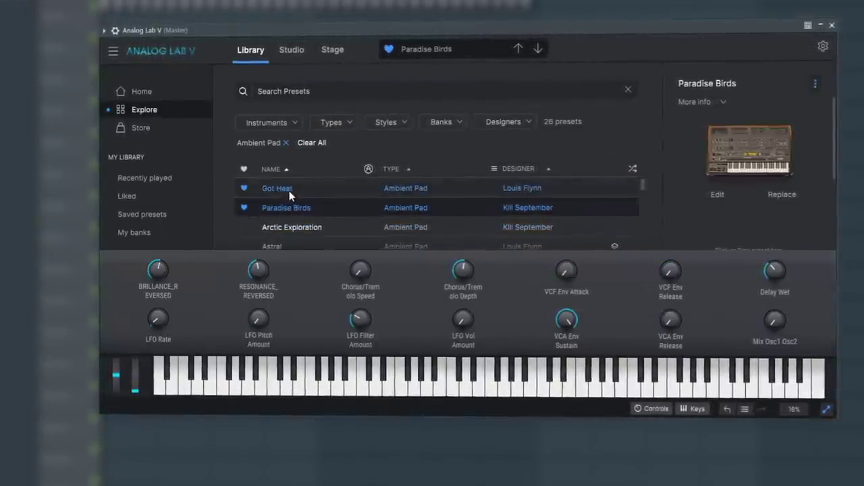
click(289, 190)
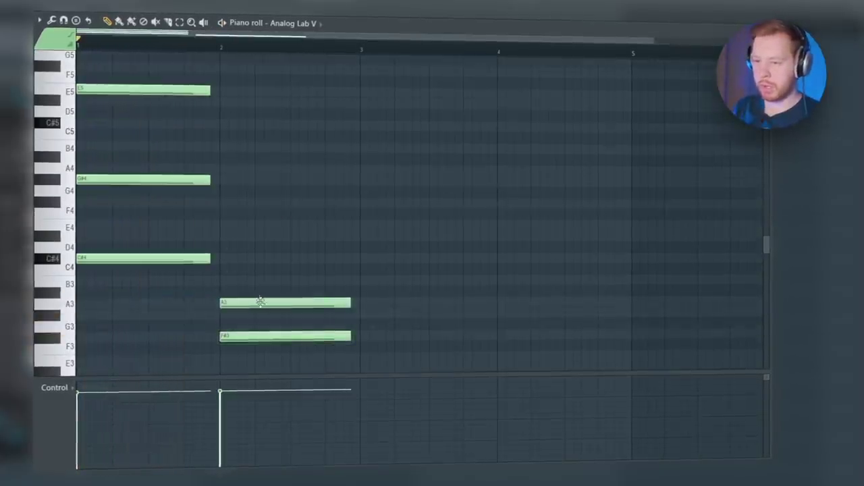
Step: Complete the bar 2 chord and revoice it across octaves as A3, F#4 and C#5
click(228, 52)
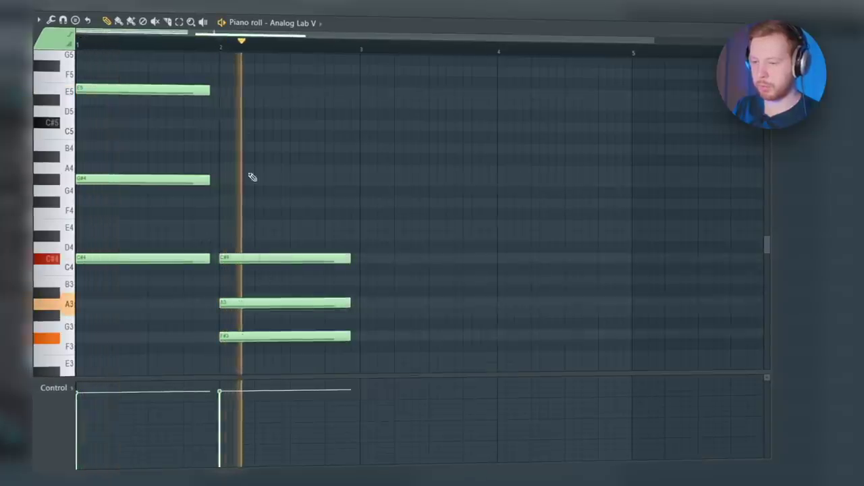
key(space)
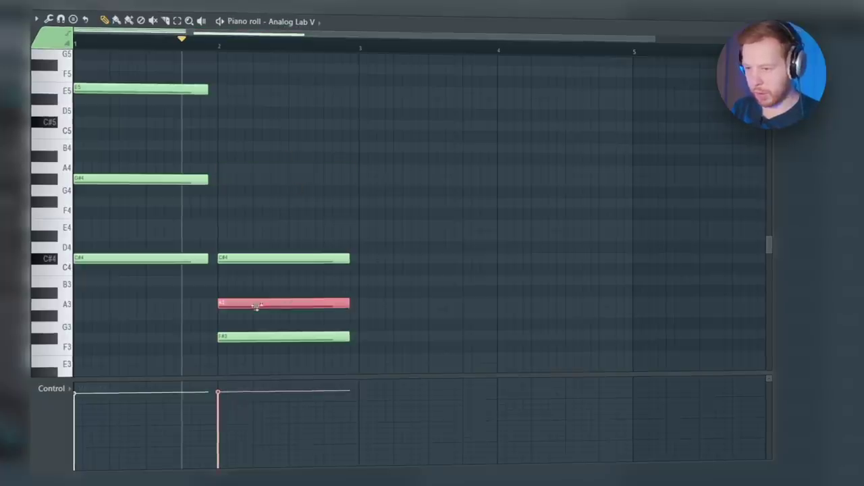
key(ctrl+Up)
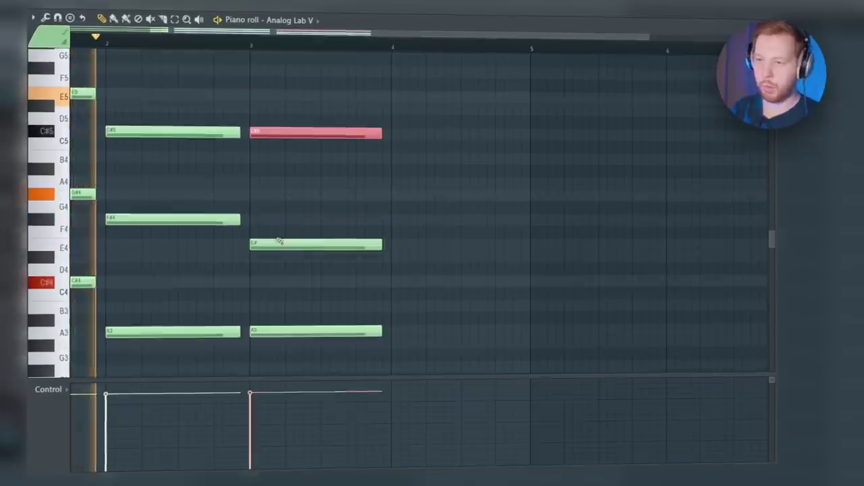
Step: Voice the bar 3 chord as A3, E4 and B4, and raise the top note of its bar 4 copy to E5
click(250, 42)
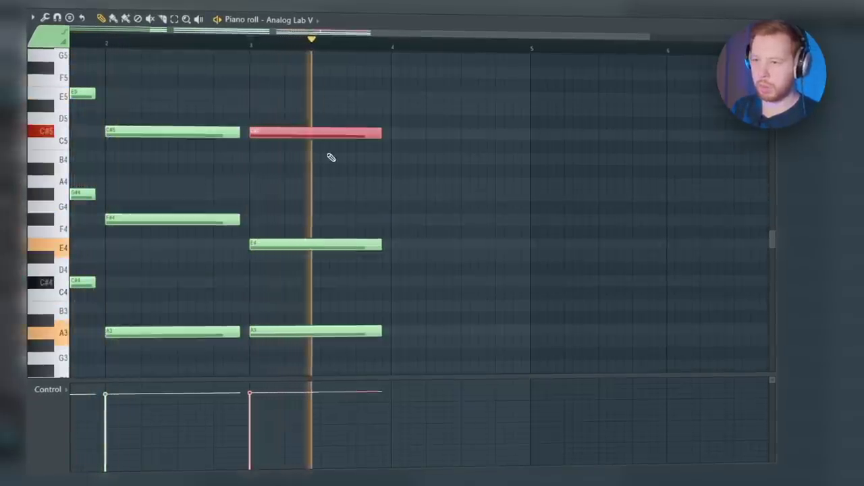
key(ctrl+Down)
key(space)
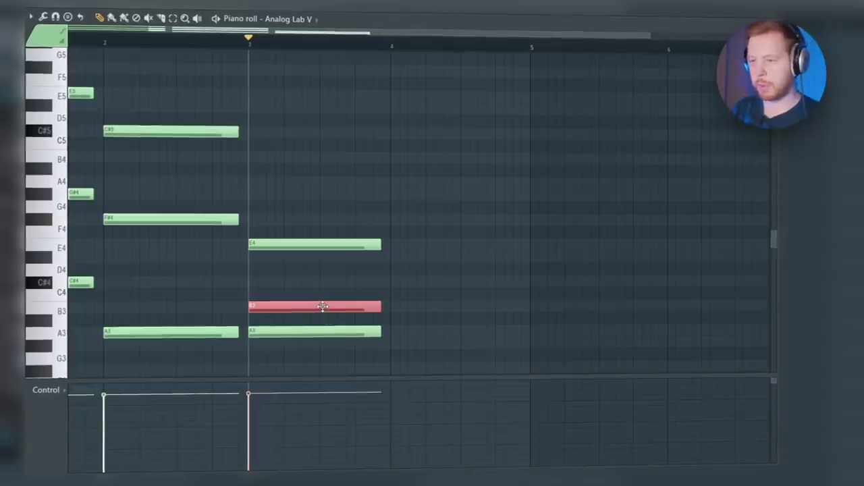
ctrl+click(326, 298)
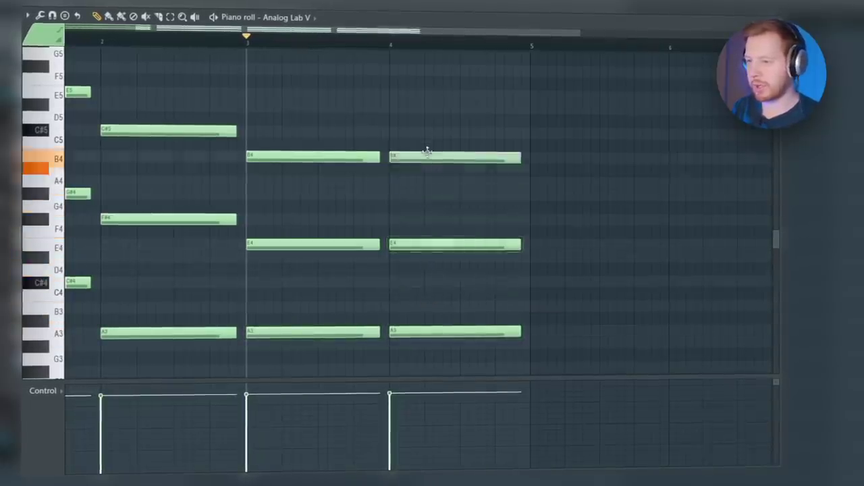
drag(428, 151, 428, 131)
drag(411, 100, 412, 96)
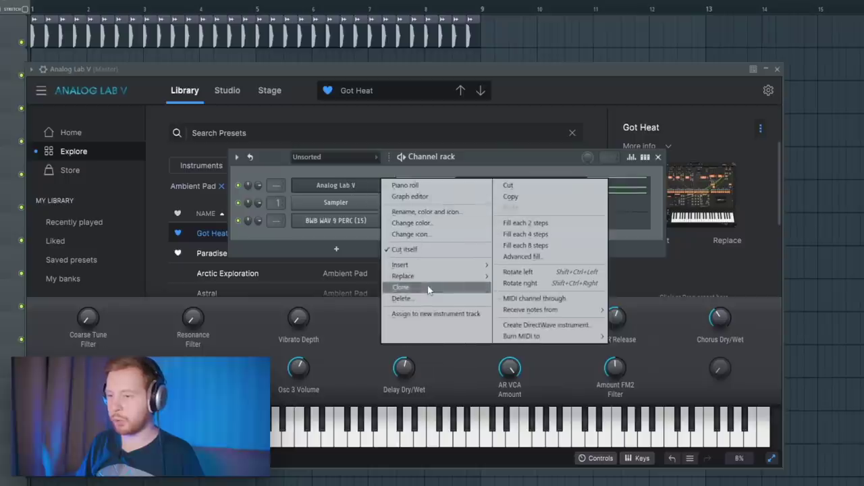
Step: Clone the Analog Lab V channel and load the Ambient preset from the Atmosphere type in the clone
click(429, 287)
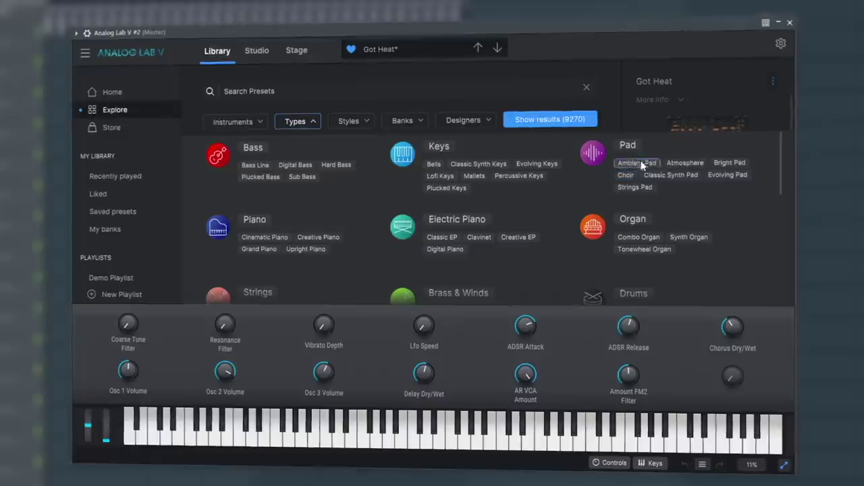
click(533, 119)
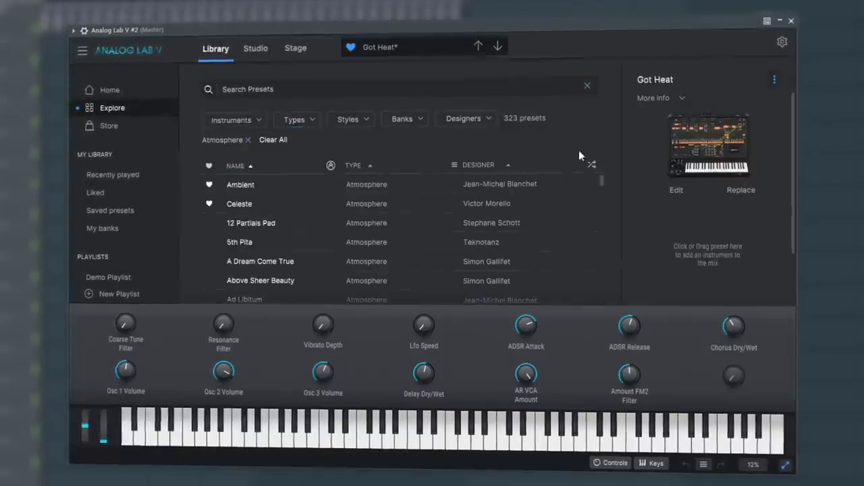
click(297, 203)
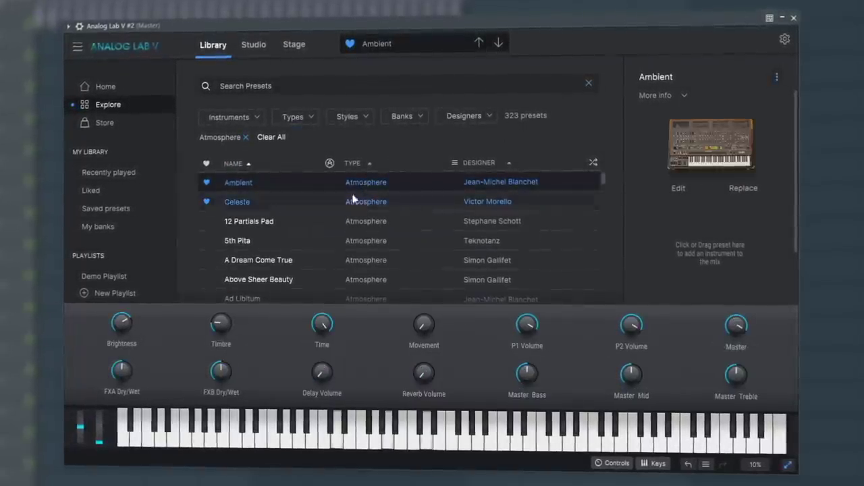
click(302, 184)
Step: Copy the Analog Lab V chord notes to the Analog Lab V #2 channel and transpose them down an octave
key(F6)
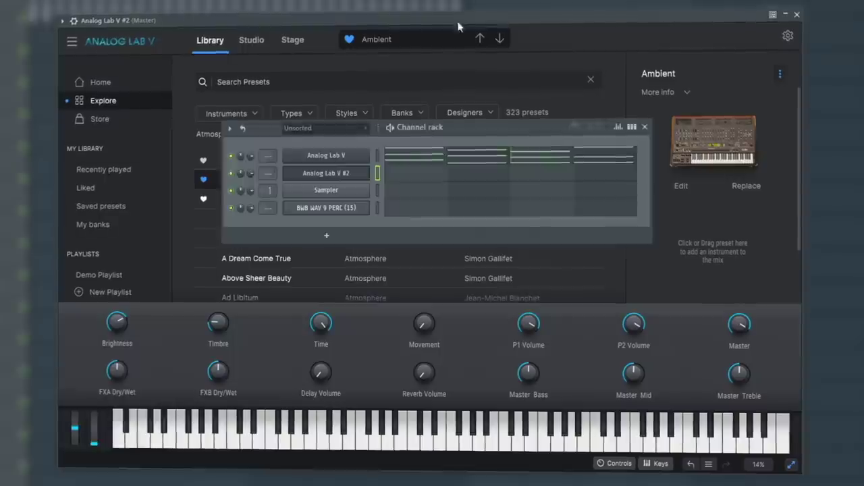
click(377, 155)
click(379, 171)
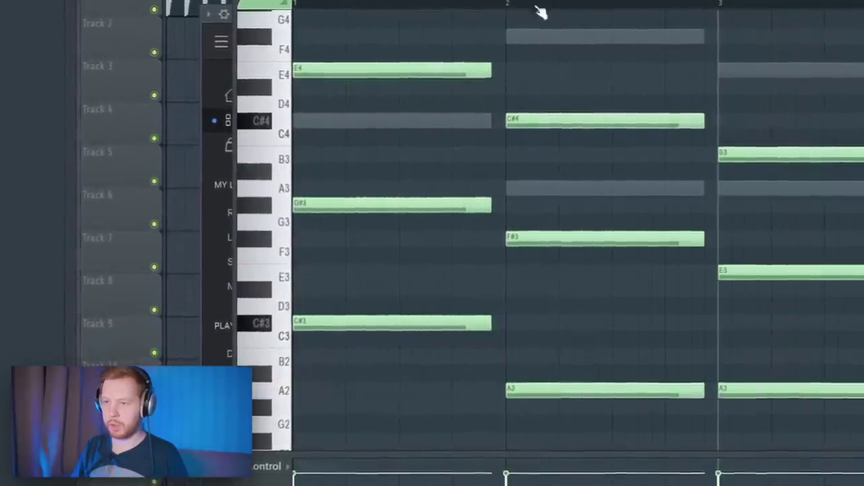
Step: Write the bar 1 melody for the BWB WAV 9 PERC (15) channel with C#4, two C#5 notes, E5 and G#4
key(space)
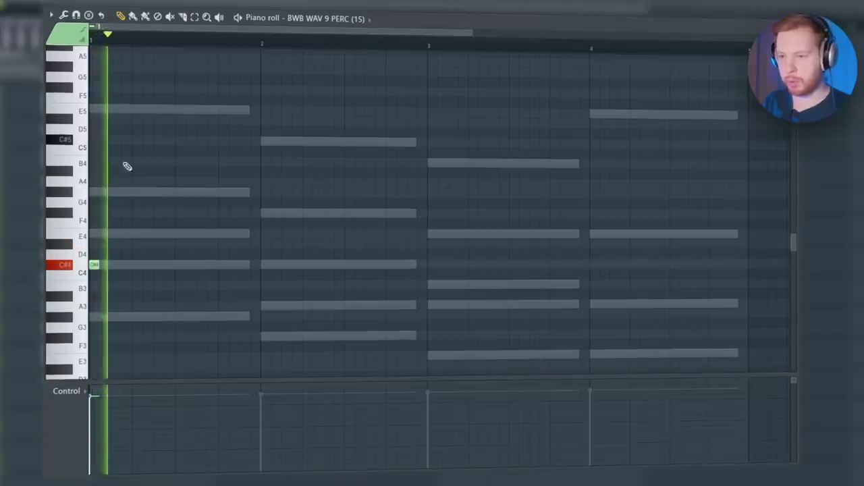
click(159, 109)
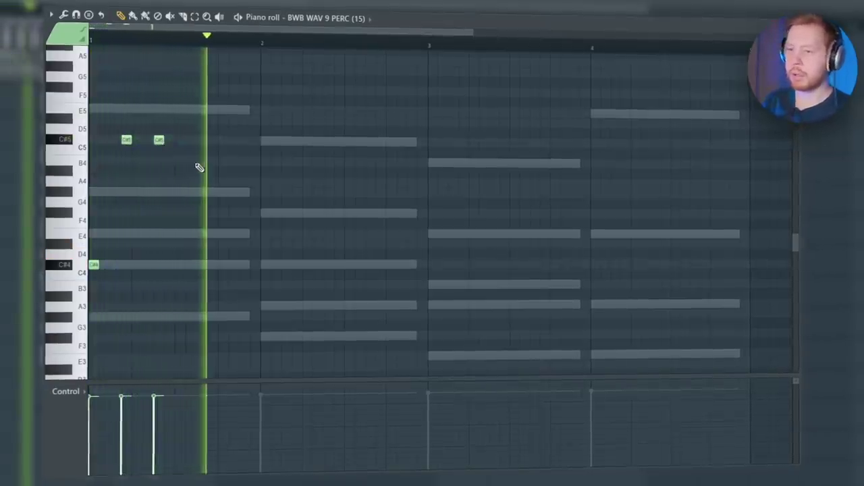
key(space)
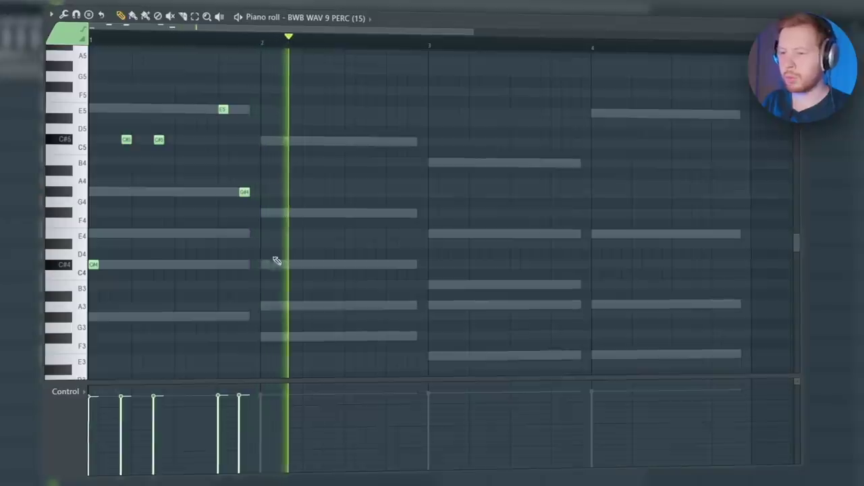
Step: Write the bar 2 percussion melody with F#4, four C#5 notes and a closing F#4, and place an A3 at bar 3
scroll(282, 281, down, 3)
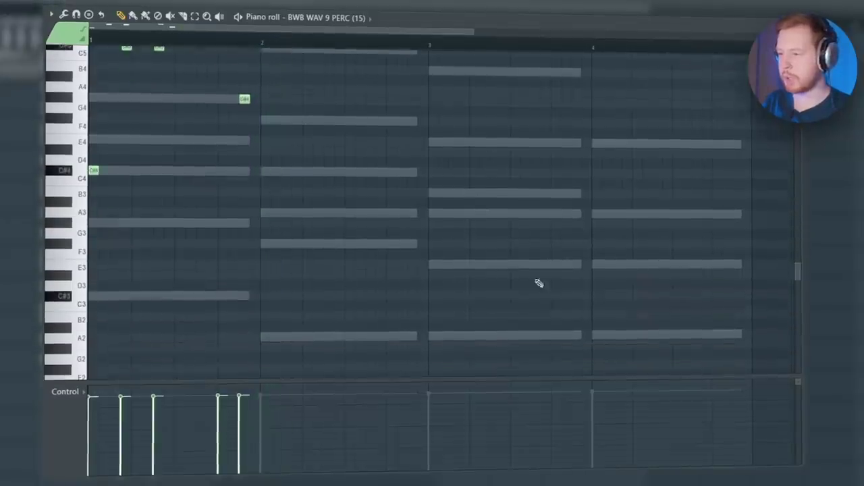
scroll(357, 271, up, 2)
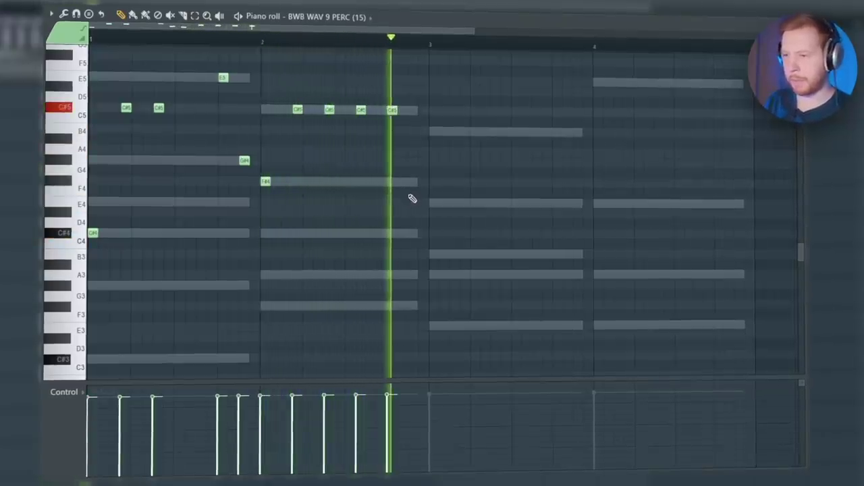
scroll(295, 222, up, 1)
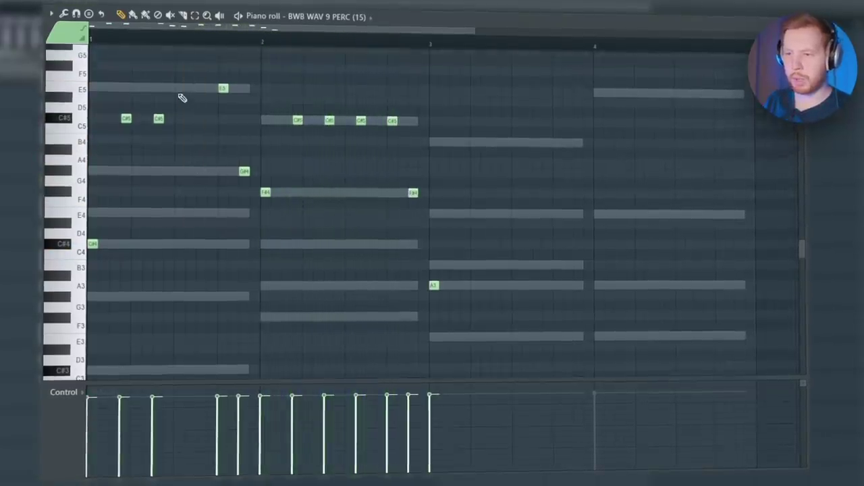
Step: Fill in the second half of the bar 1 percussion melody with an extra E5 and an E4 note
key(space)
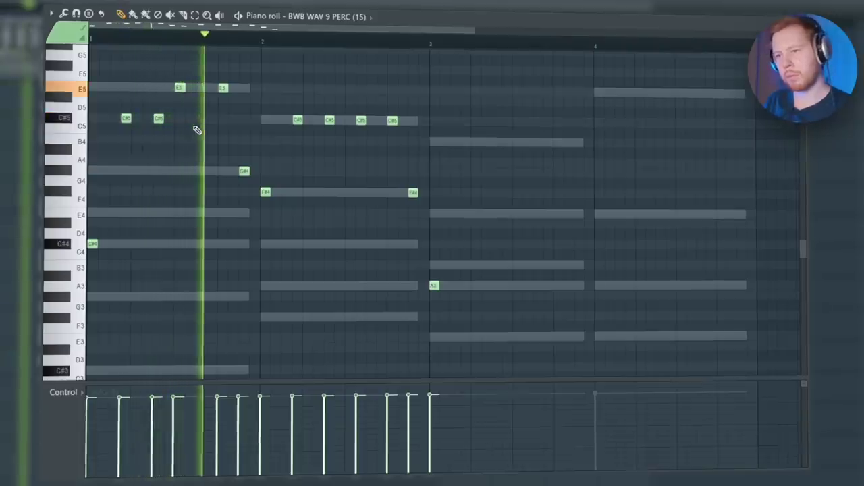
click(211, 213)
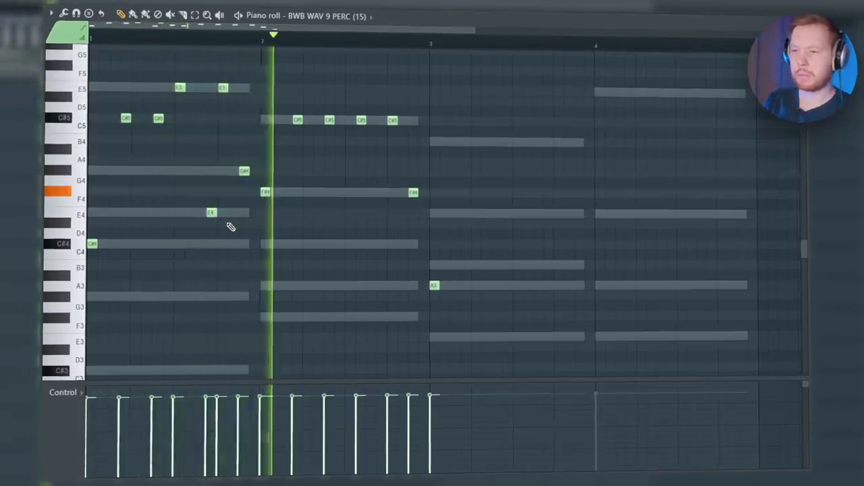
key(space)
Step: Copy the bar 1 melody to bar 3, adapting it to start on A3, use two E4 notes and end on A4
right_click(434, 285)
drag(260, 277, 113, 116)
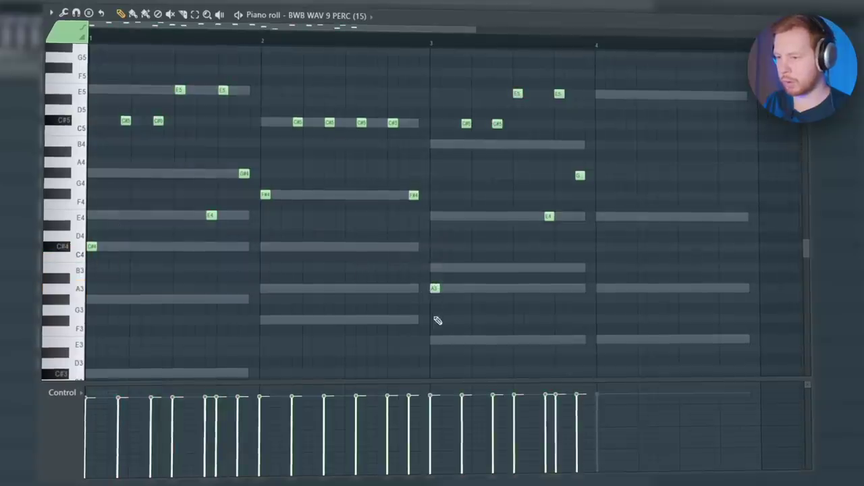
drag(518, 156, 518, 145)
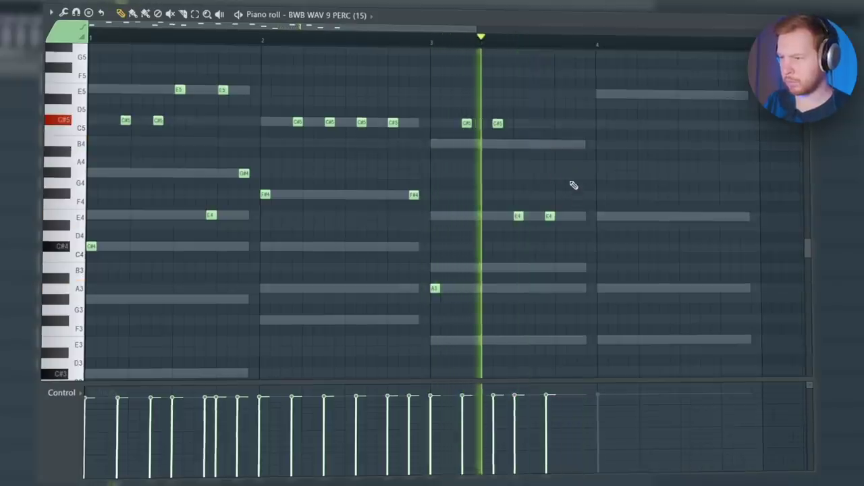
click(578, 165)
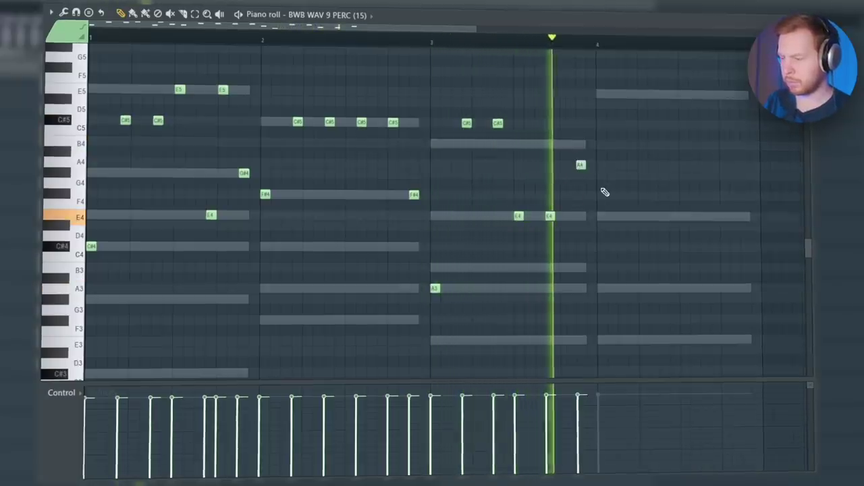
Step: Copy the bar 2 melody to bar 4, change its first note to A3 and last note to A4, and play the pattern
drag(365, 177, 260, 240)
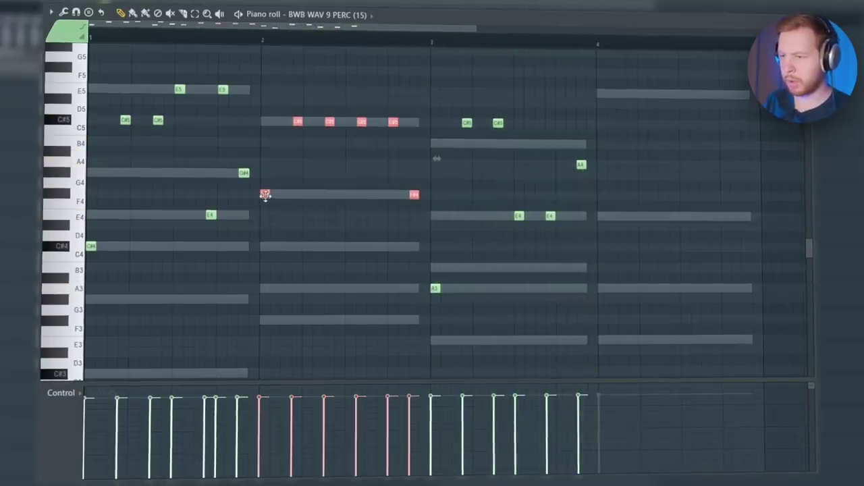
drag(265, 195, 601, 197)
drag(635, 275, 455, 281)
click(554, 44)
key(space)
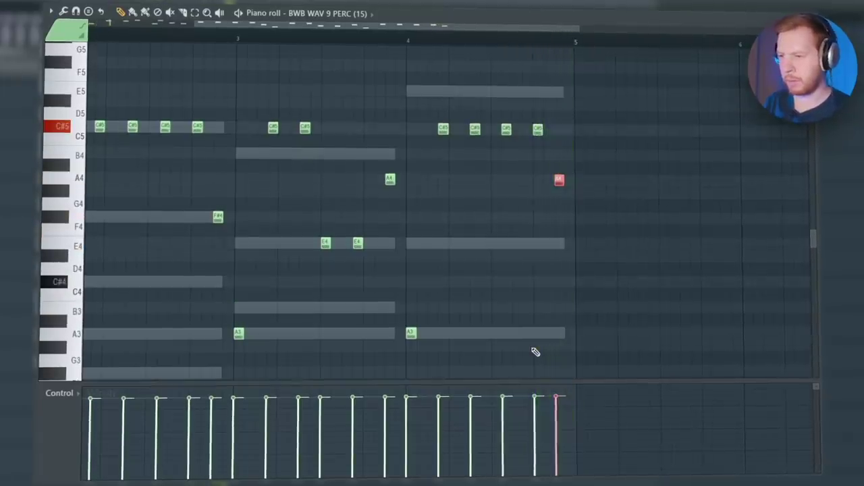
ctrl+right_click(526, 303)
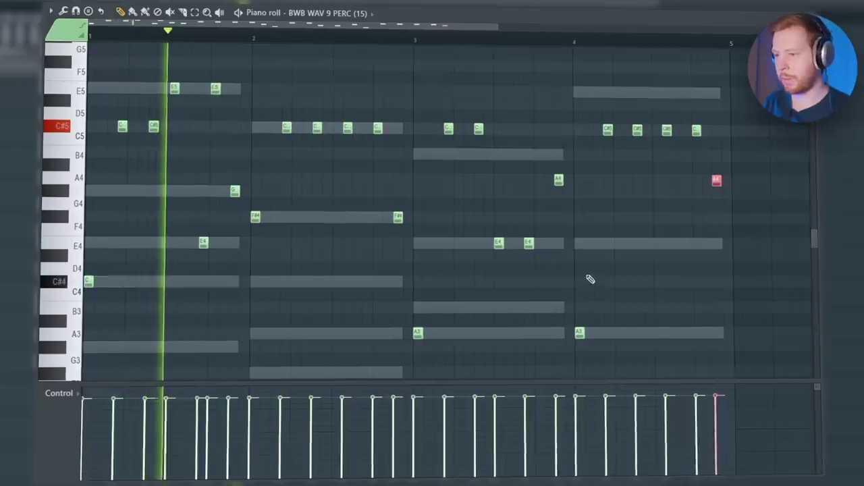
ctrl+click(590, 279)
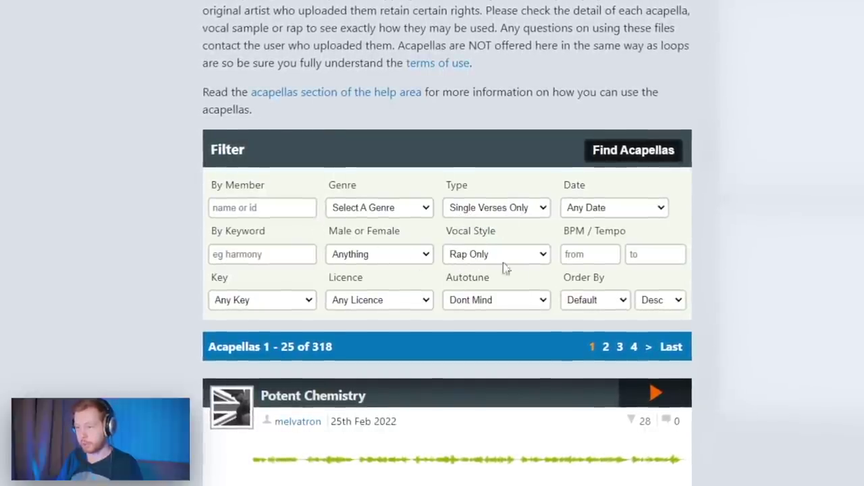
Step: Switch to the browser and preview the rap acapella "CHAOS - VERSE 1 AND HOOK" on the acapellas site
scroll(463, 309, down, 3)
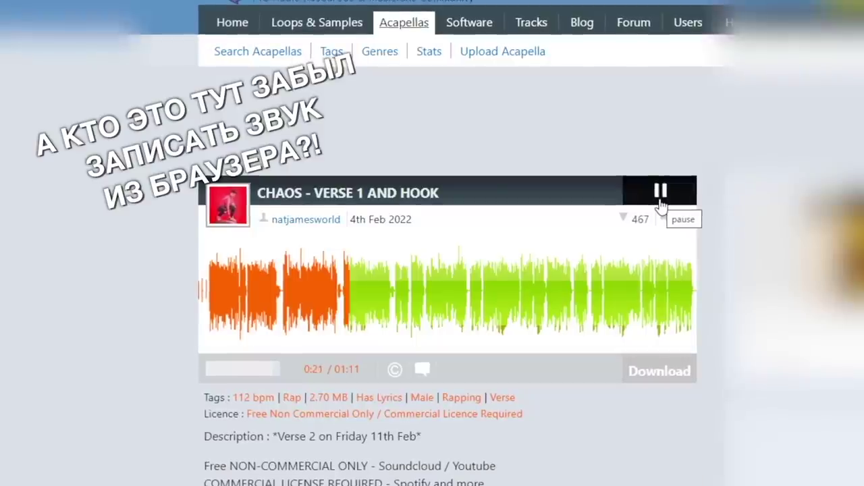
click(661, 203)
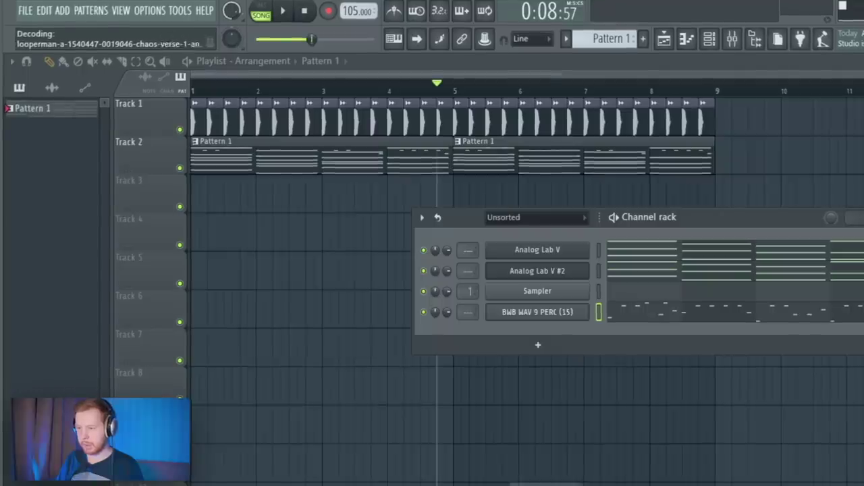
Step: Place the chaos verse 1 and hook acapella on Track 3 at bar 1 and play it at 112 BPM
click(201, 187)
scroll(313, 241, up, 2)
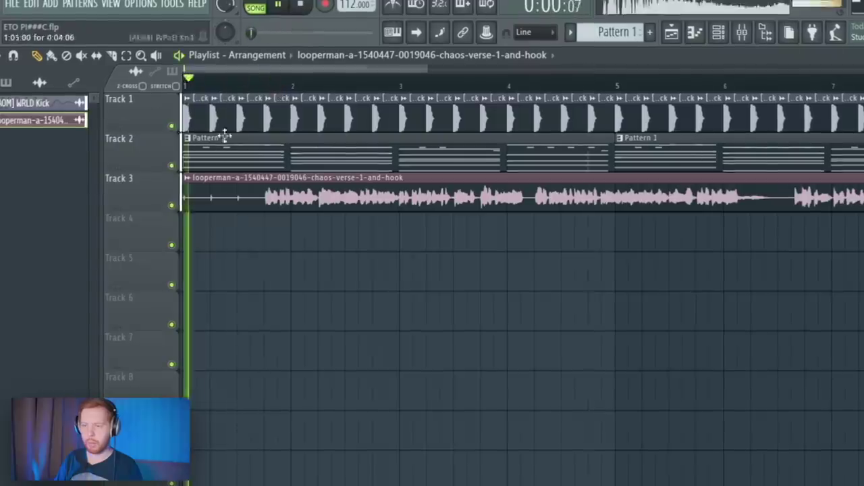
key(space)
Step: Slip the acapella's audio inside its clip so its first click lines up with the kick at bar 1, and play it
scroll(234, 234, up, 4)
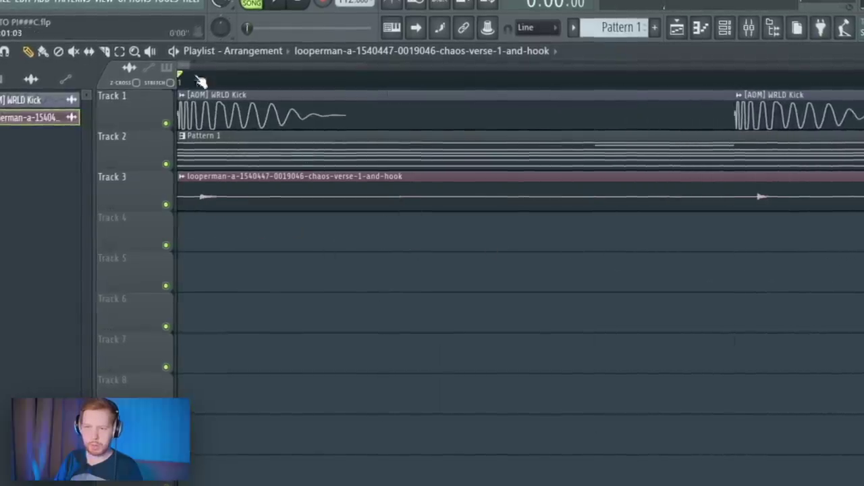
scroll(126, 70, up, 4)
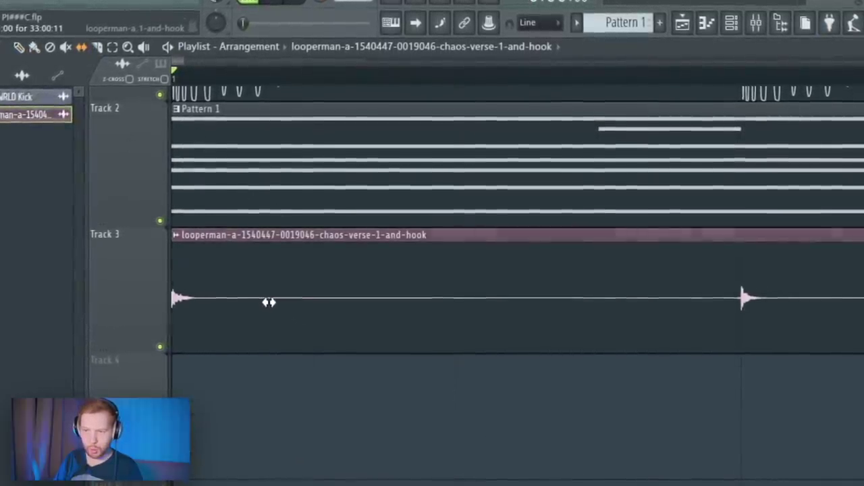
key(space)
scroll(373, 400, down, 5)
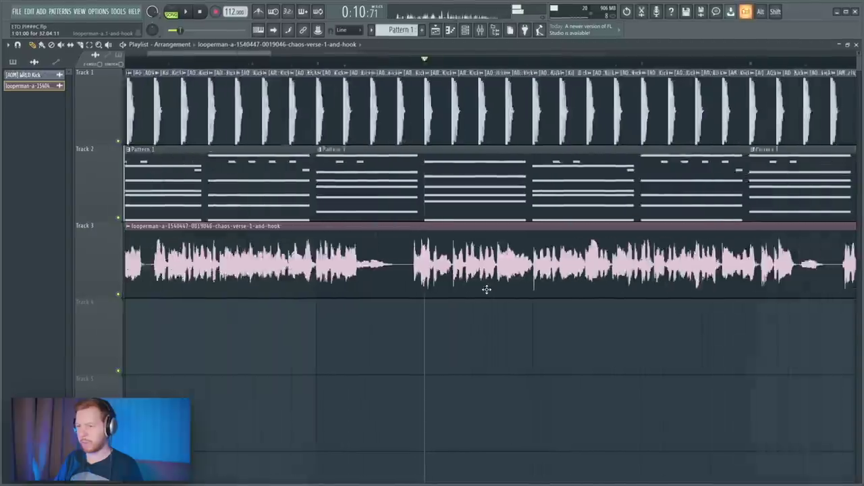
Step: Cut away the acapella's opening section, move the clip to start just before bar 9 and trim its end to about bar 17
scroll(486, 290, down, 3)
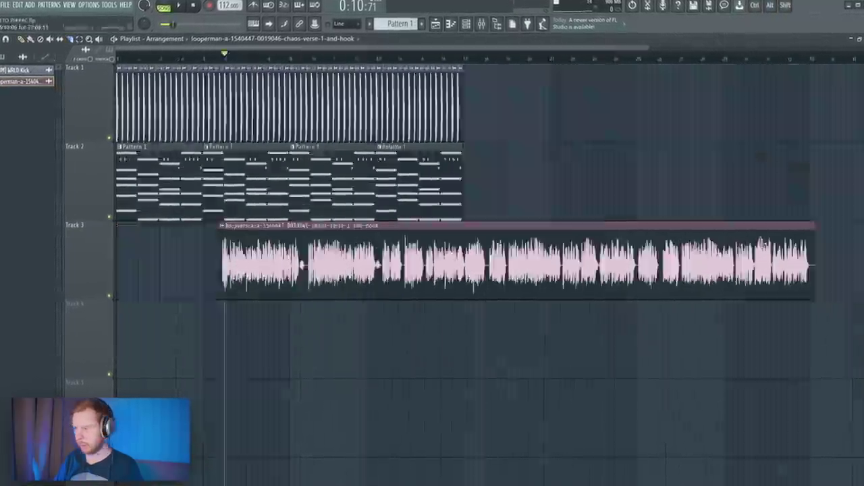
drag(815, 254, 406, 289)
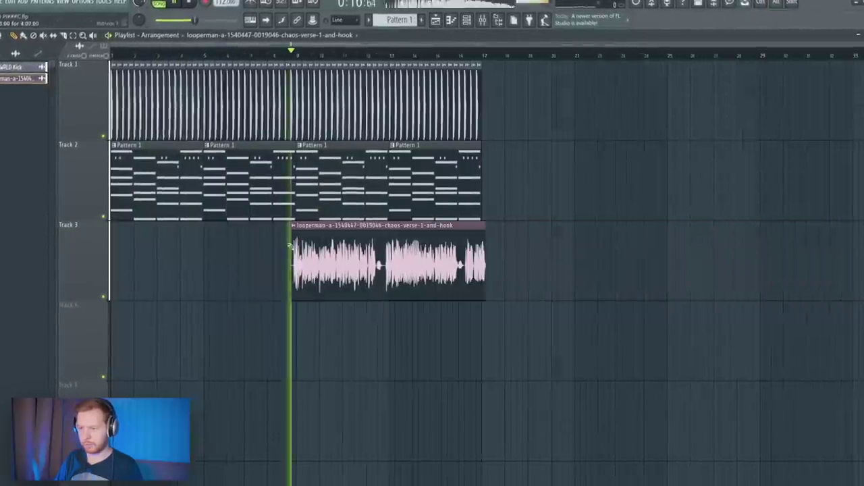
scroll(297, 250, up, 5)
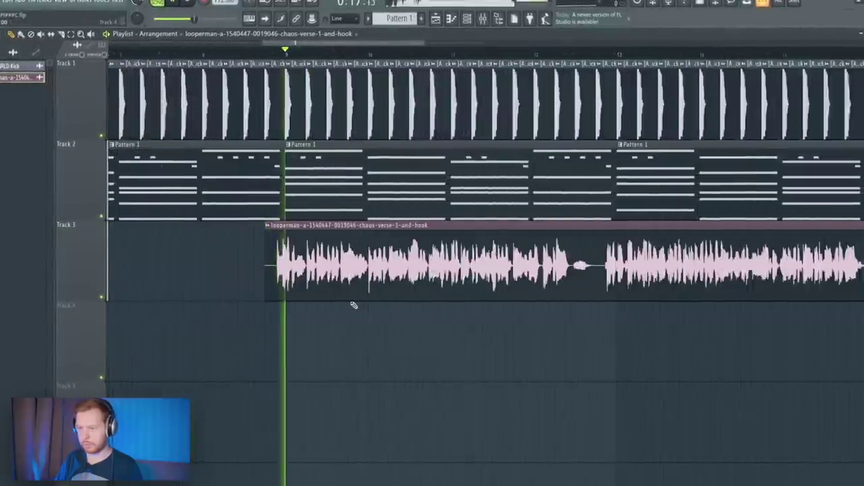
scroll(262, 299, up, 4)
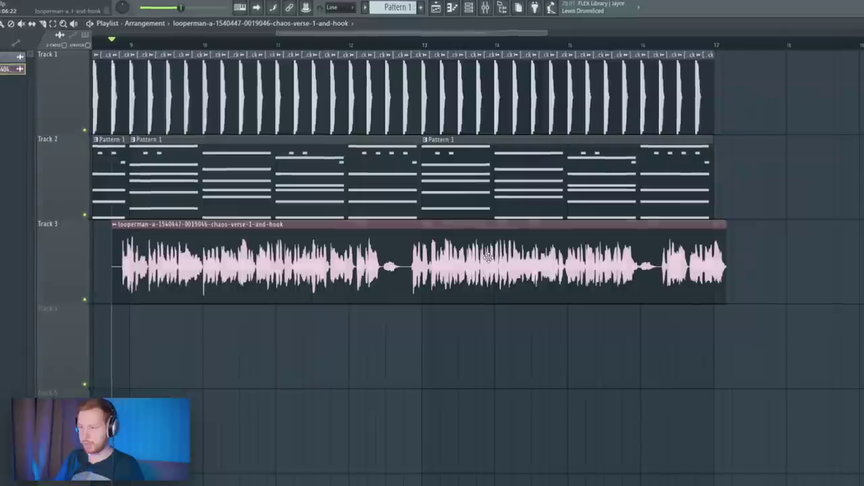
Step: Open the acapella clip's channel settings, change its time stretching and adjust the project tempo
double_click(541, 224)
click(586, 164)
click(588, 203)
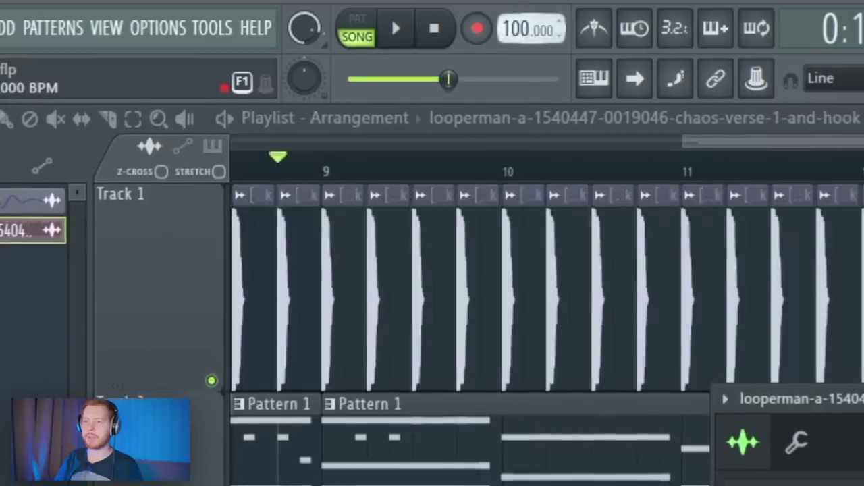
drag(534, 29, 533, 27)
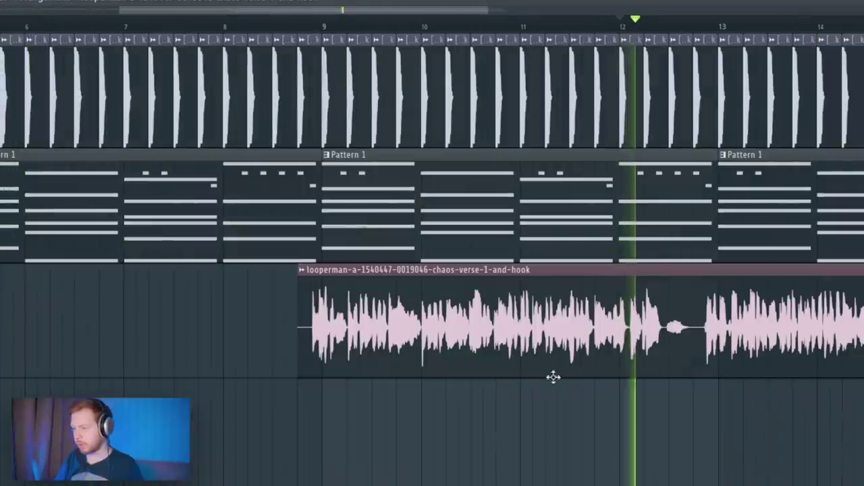
Step: With the chord track muted, cut the gap in bar 12 out of the acapella and extend the clip's start back into bar 7
drag(832, 430, 662, 430)
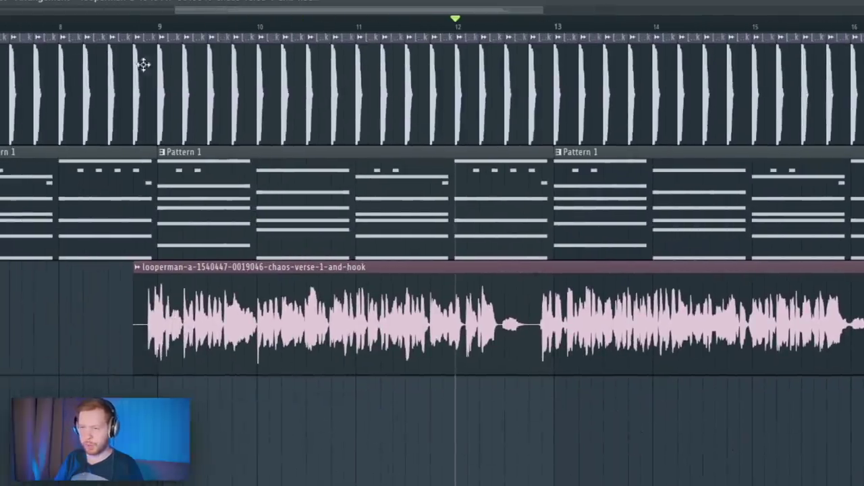
scroll(235, 431, up, 3)
drag(157, 442, 181, 416)
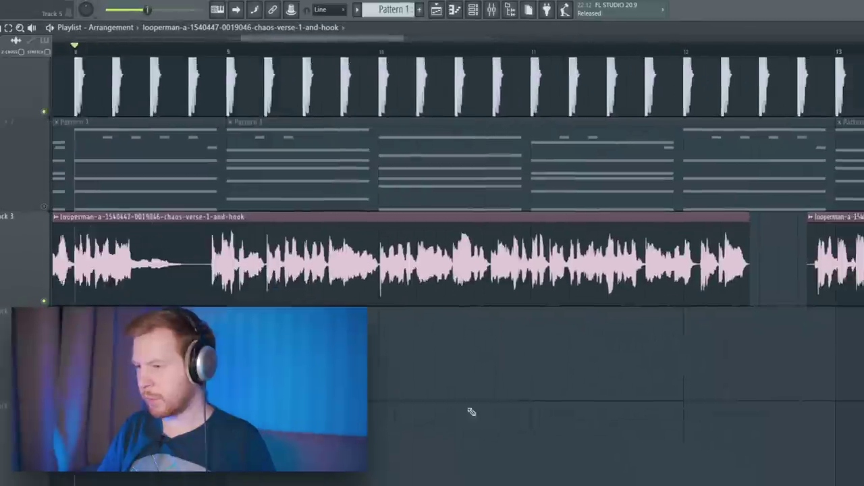
scroll(472, 411, down, 3)
drag(353, 385, 463, 393)
scroll(351, 393, up, 2)
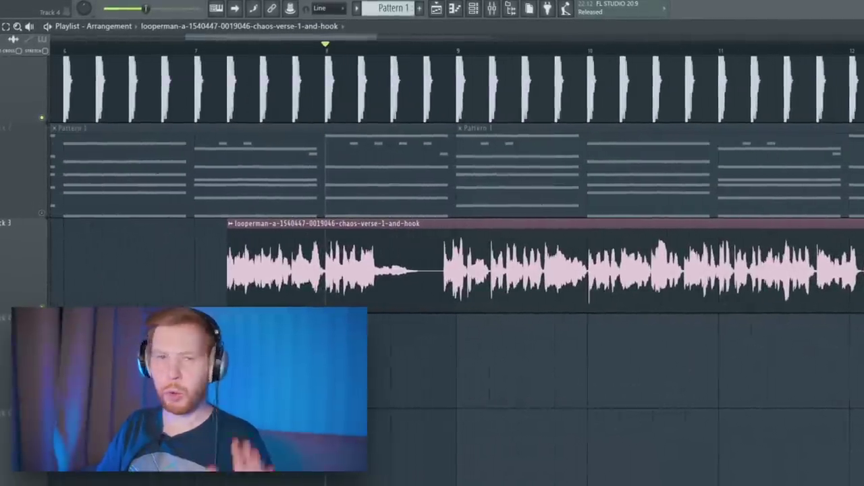
Step: Slice out the vocal phrase in the first half of bar 8 and copy it to Track 4 on the second beat of bar 12
scroll(243, 253, up, 2)
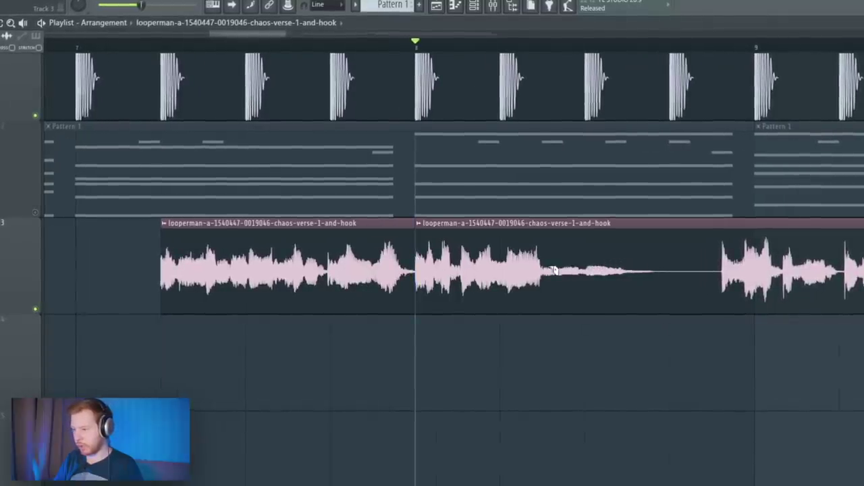
scroll(585, 277, down, 4)
drag(602, 341, 520, 328)
click(550, 323)
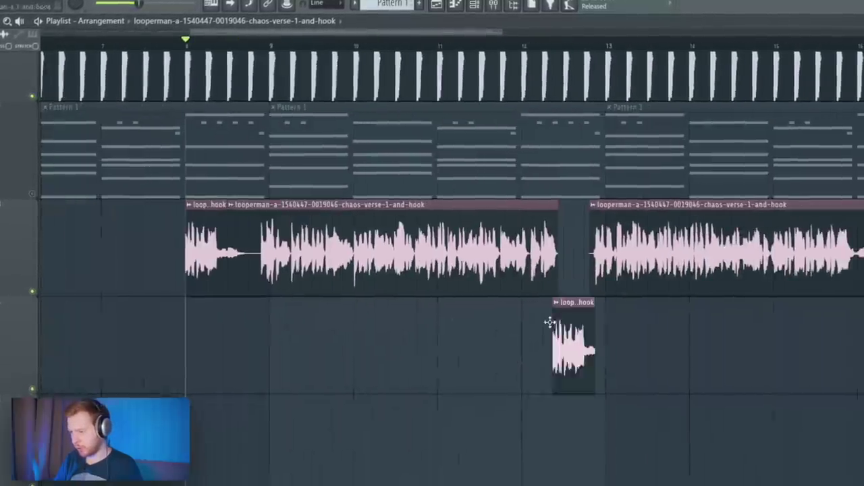
scroll(573, 365, up, 3)
scroll(572, 368, up, 1)
drag(555, 360, 514, 351)
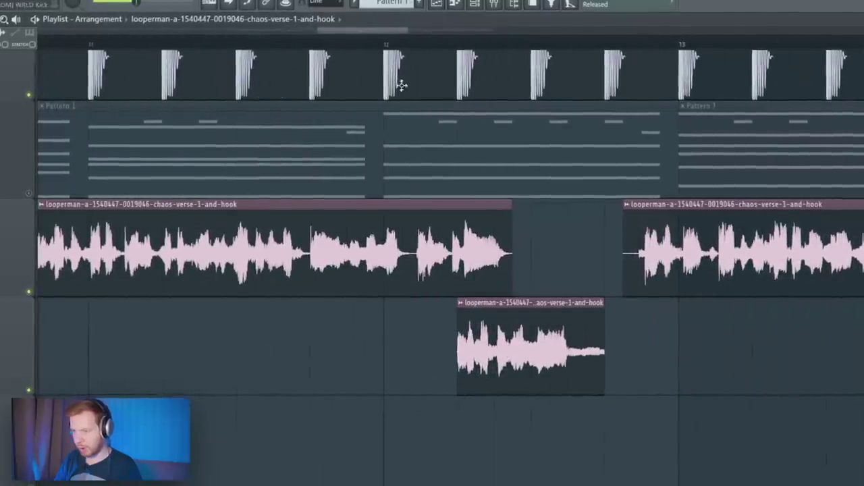
Step: Slice the main vocal at bar 12, move the cut-off part to Track 4 and place the copied phrase at bar 12 on Track 3
drag(401, 203, 401, 294)
drag(445, 274, 519, 274)
right_click(519, 274)
drag(500, 351, 426, 351)
drag(625, 266, 409, 266)
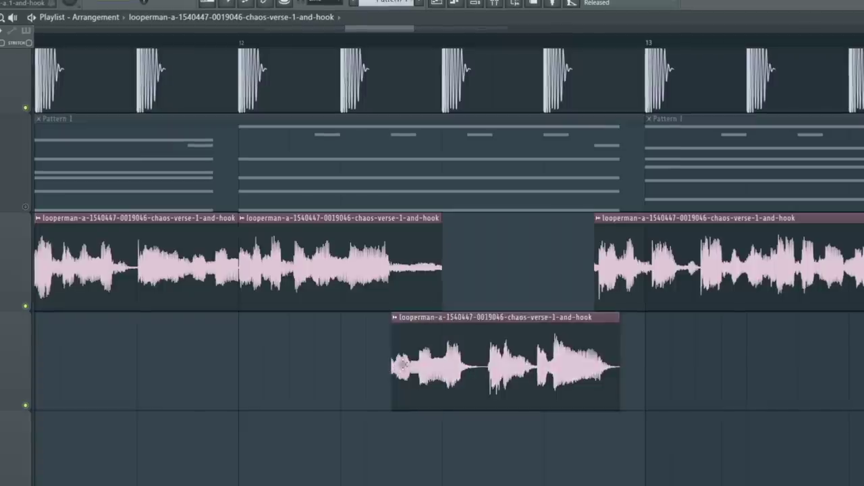
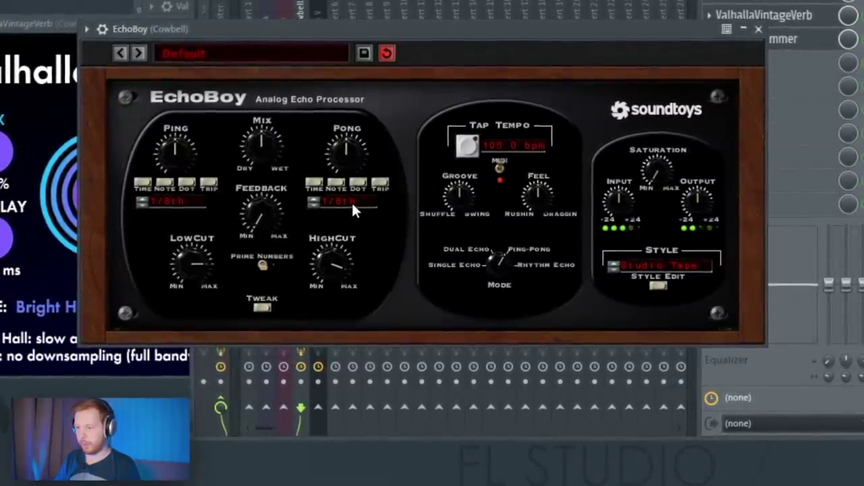
Step: Lower the mix and raise the feedback of EchoBoy on the Cowbell insert
drag(258, 150, 255, 200)
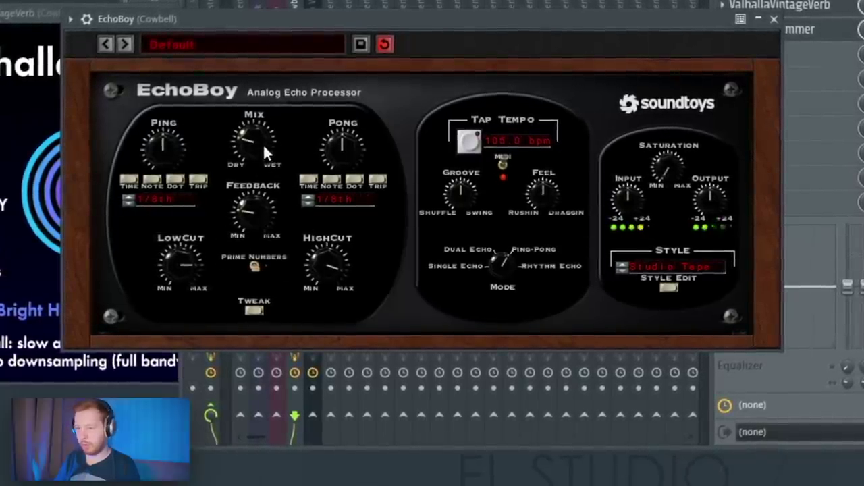
drag(263, 144, 263, 154)
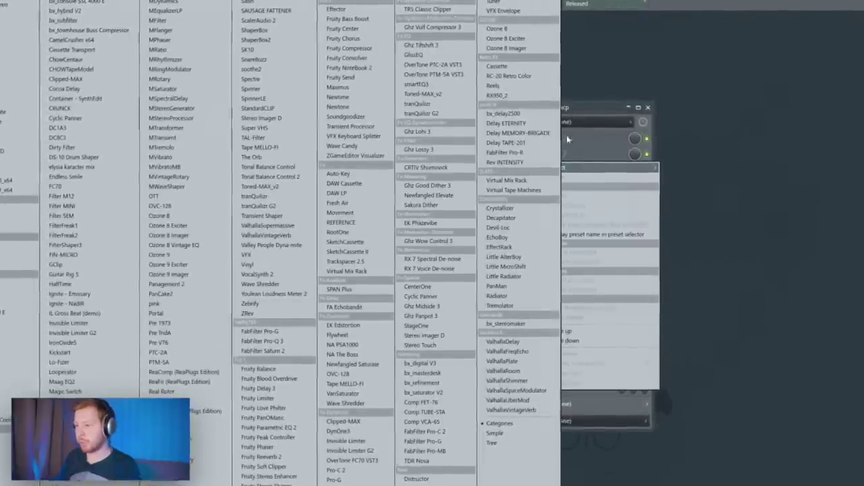
Step: Add RC-20 Retro Color with the Vinyl 1 preset to the acp insert, and switch its Noise module off and Space on
click(520, 75)
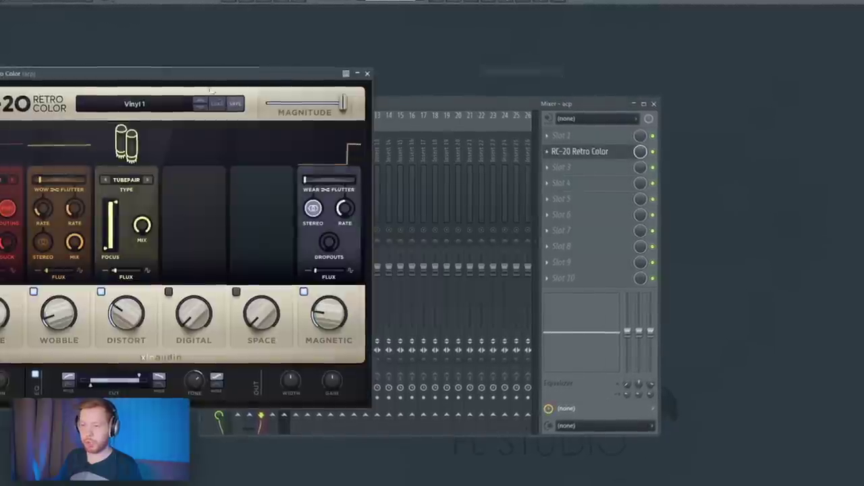
drag(173, 18, 514, 29)
click(241, 275)
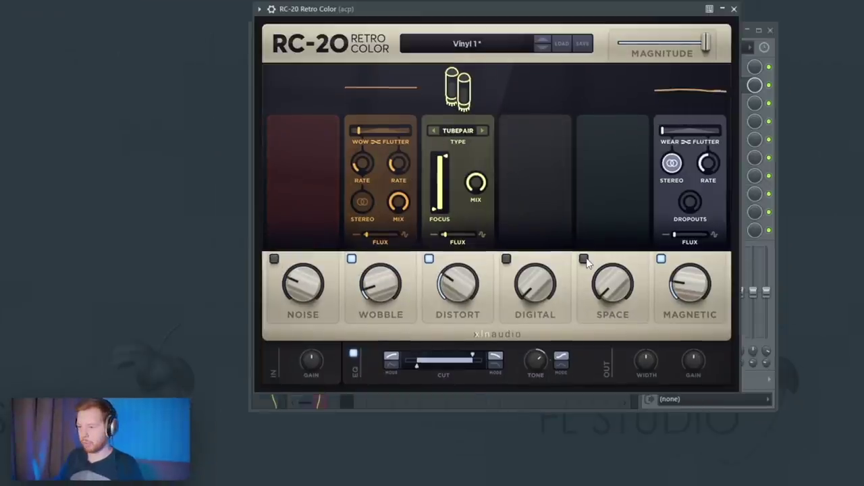
click(584, 259)
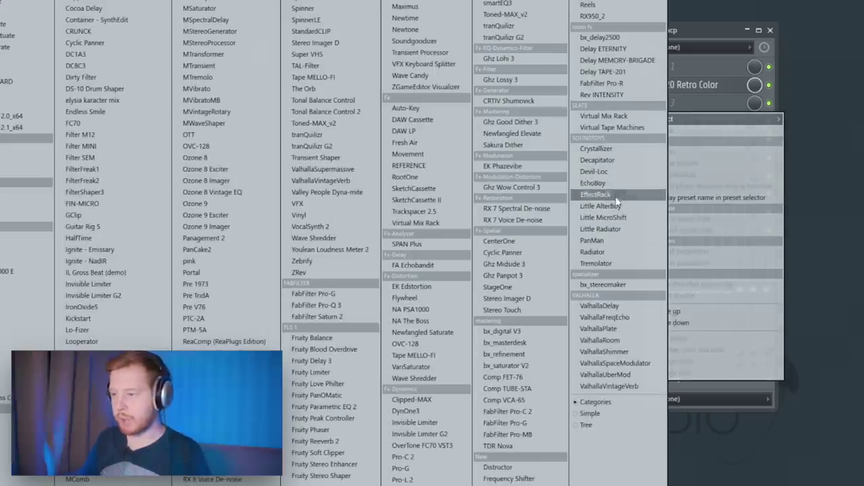
Step: Add Decapitator to the acp insert, adjust its drive and turn its tone toward dark
click(597, 160)
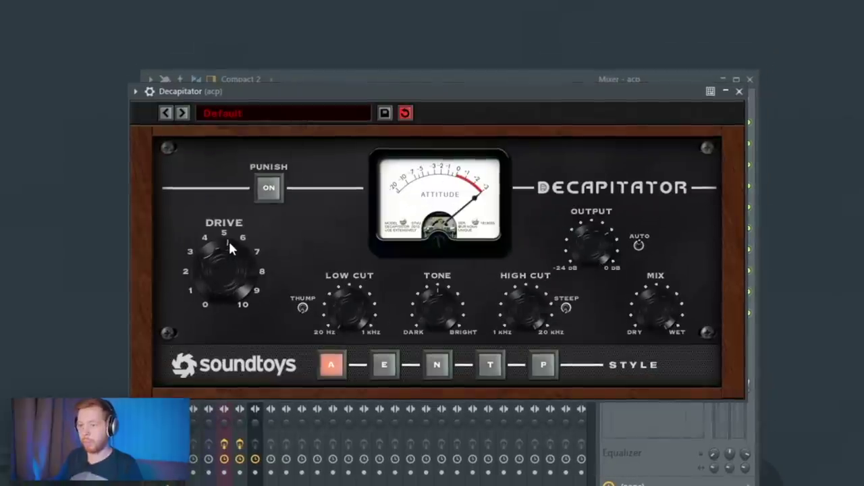
drag(228, 243, 231, 267)
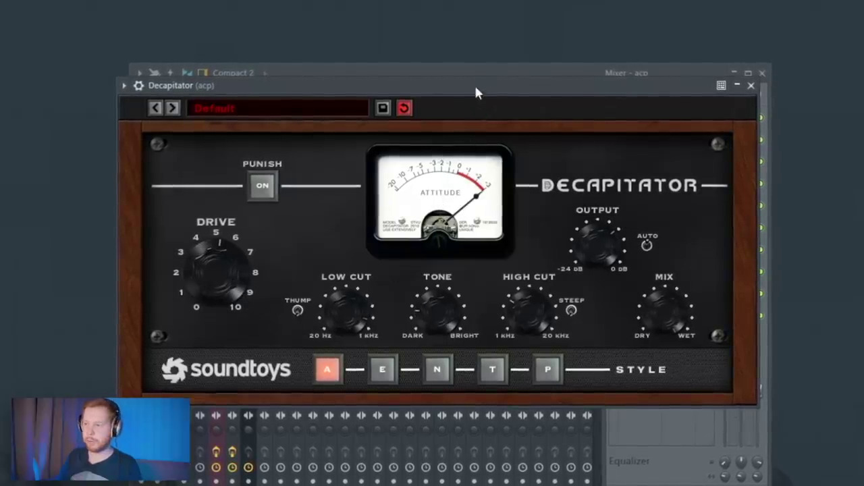
drag(474, 83, 507, 77)
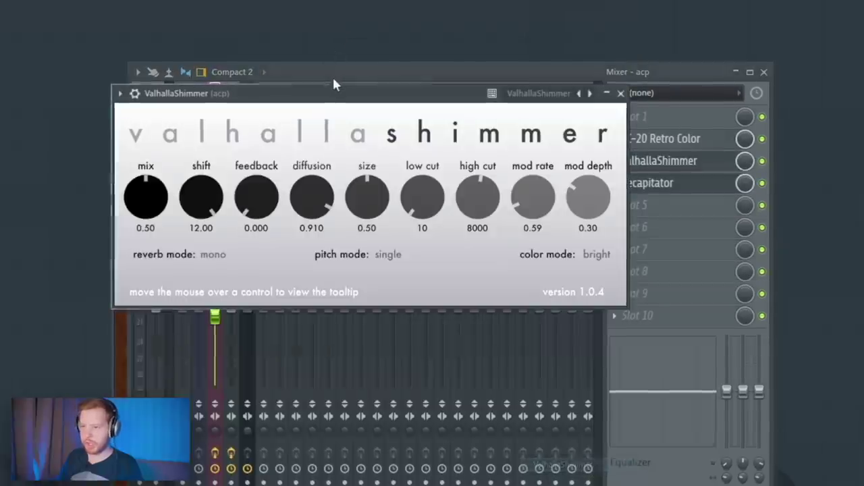
Step: Load the ConcertHall preset in ValhallaShimmer on the acp insert, set the mix to 0.08 and close the plugin
drag(332, 85, 410, 85)
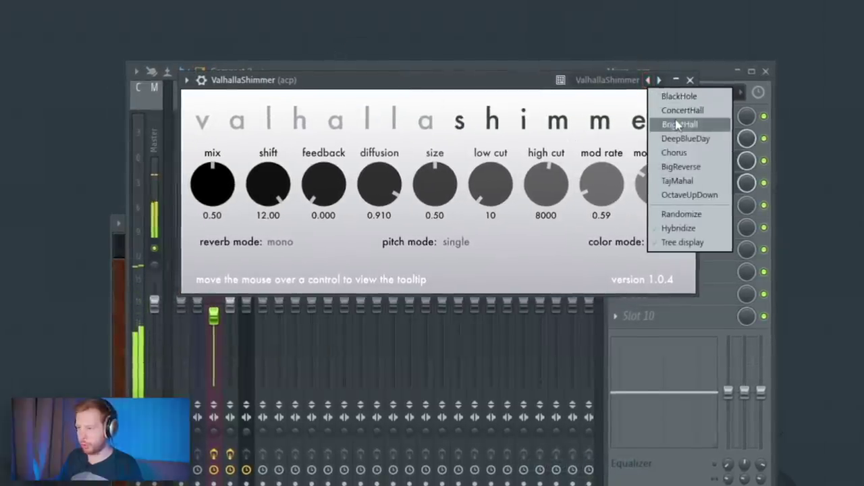
click(679, 111)
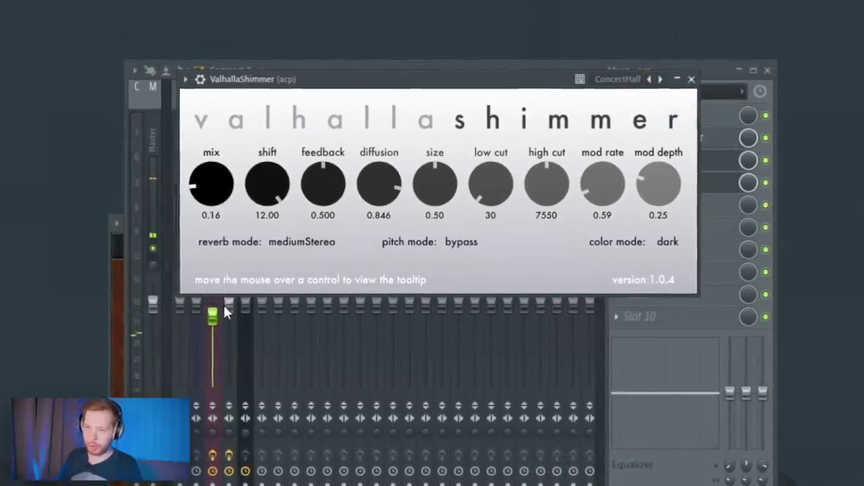
drag(371, 88, 397, 123)
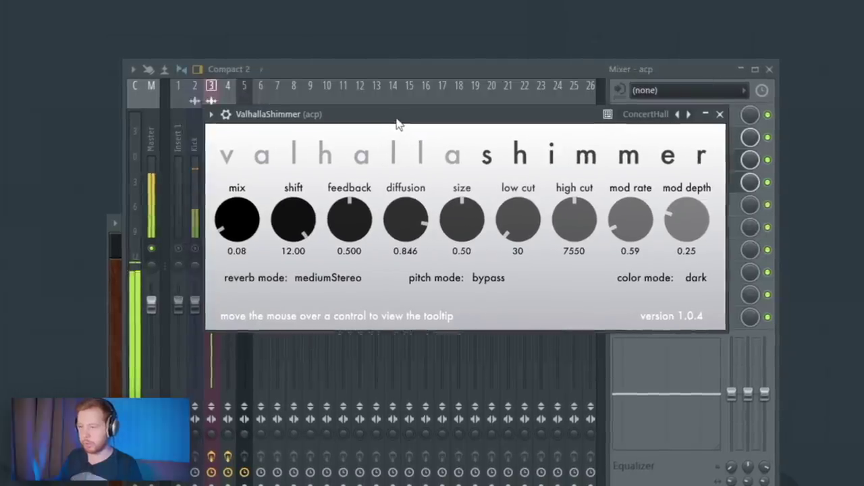
click(721, 114)
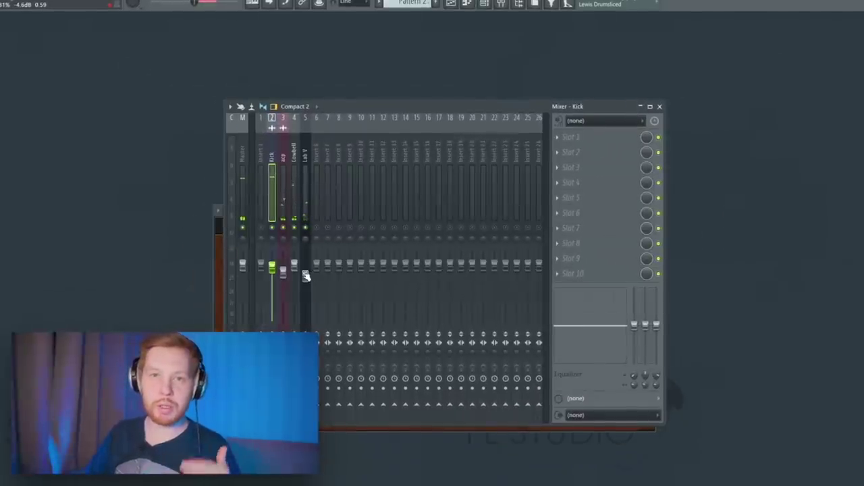
Step: Add Fruity Balance in slot 6 of the acp insert and create an automation clip for its volume
click(283, 160)
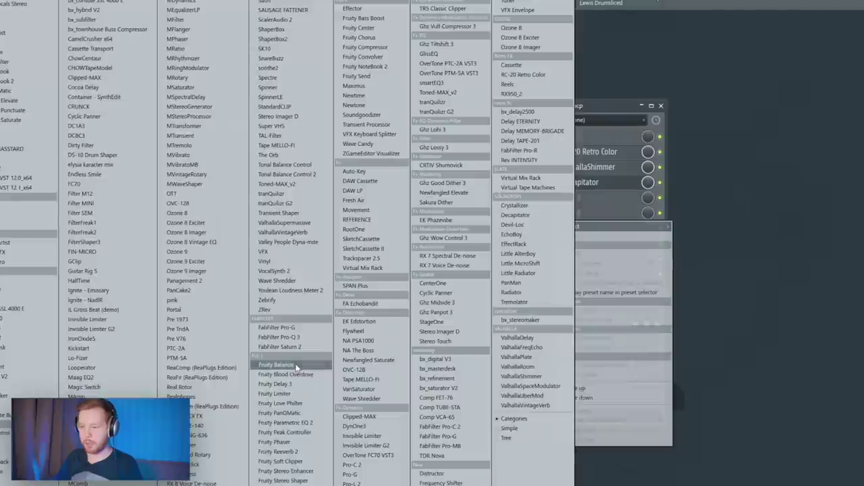
click(296, 366)
right_click(389, 232)
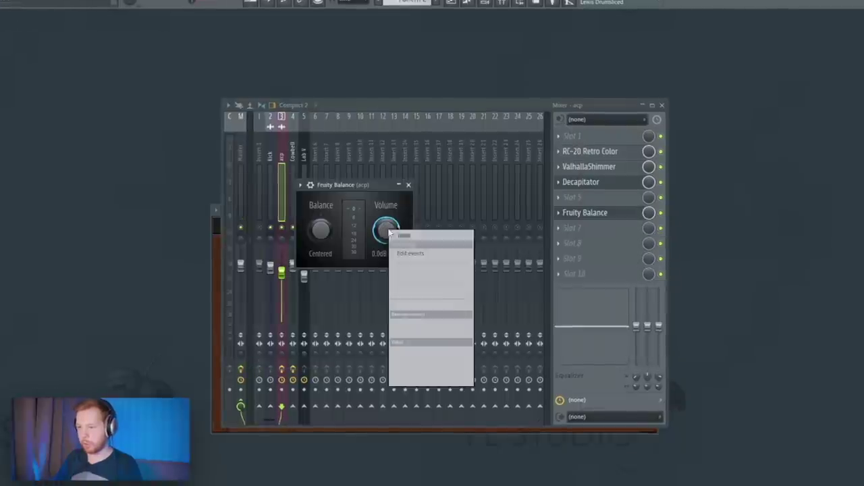
click(426, 305)
Step: In the playlist, shorten the acapella's Balance volume automation clip on Track 4 to the first beat of bar 9
click(452, 3)
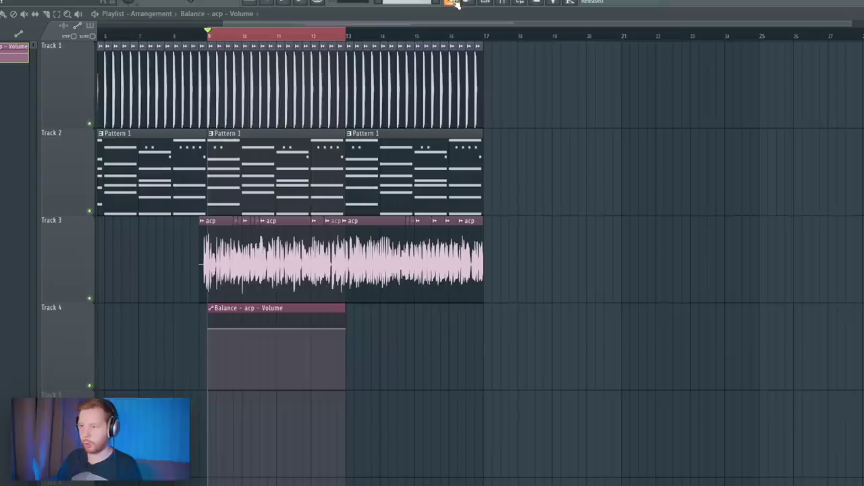
scroll(178, 360, up, 5)
drag(202, 347, 298, 351)
scroll(576, 369, right, 2)
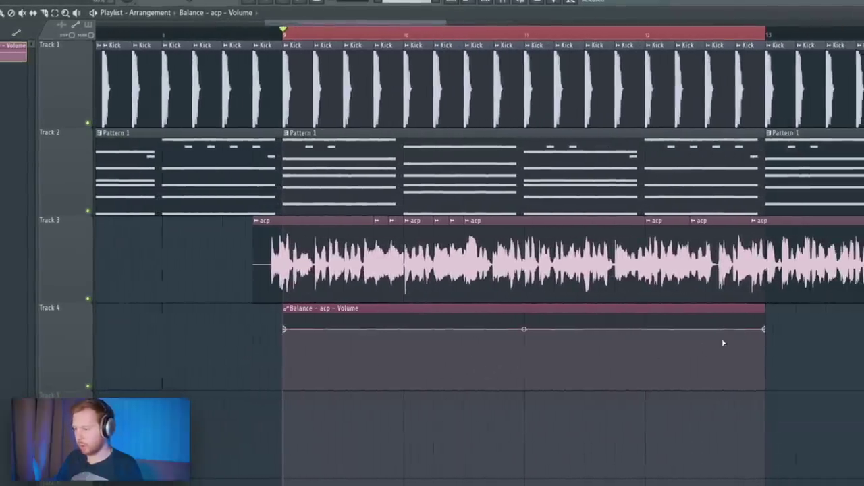
drag(760, 332, 330, 337)
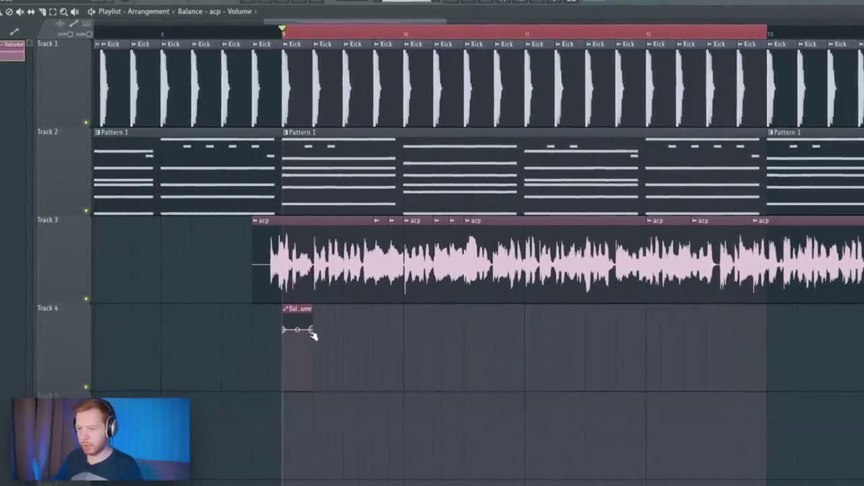
Step: Shape the acapella's Balance volume automation clip to curve up from zero to a point a quarter in, pasted at 80%
scroll(283, 470, up, 4)
drag(263, 329, 265, 398)
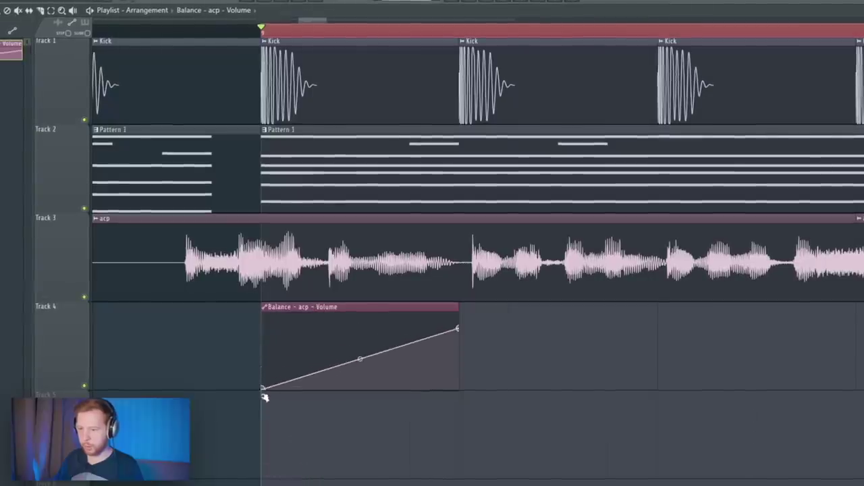
drag(311, 368, 311, 332)
right_click(311, 331)
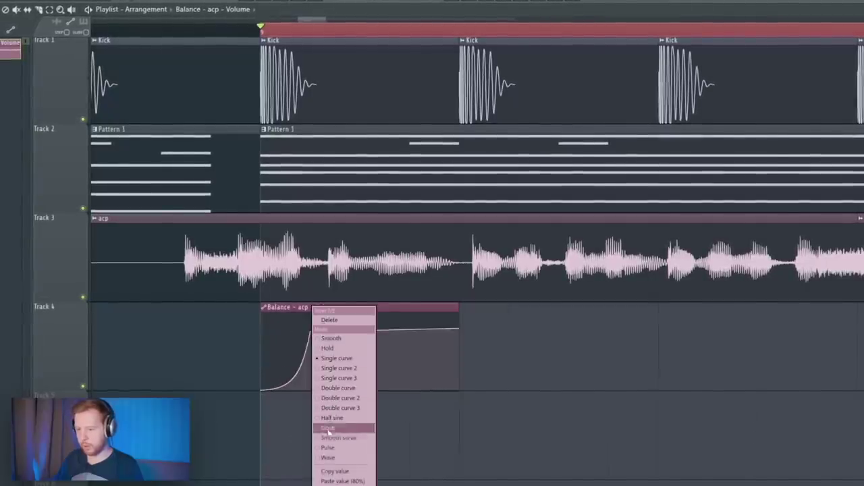
click(328, 484)
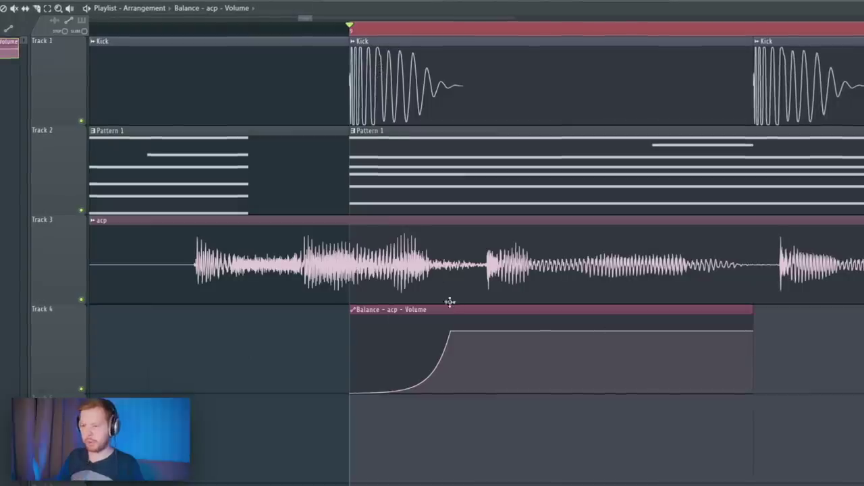
Step: Repeat the volume automation clip on every beat of bars 9 to 16 on Track 4, and play the arrangement from bar 9
mouse_move(454, 334)
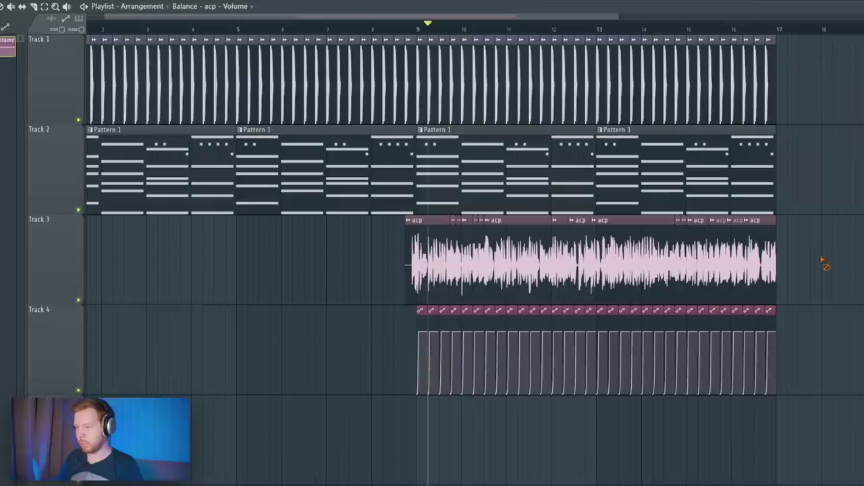
key(space)
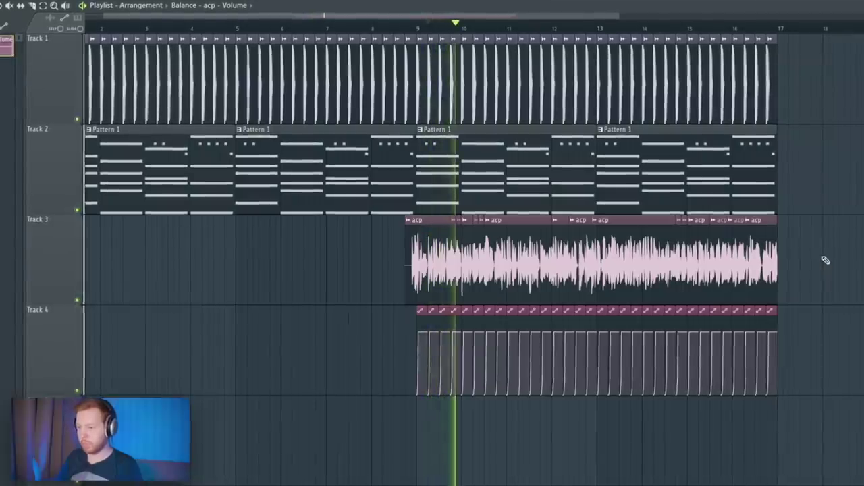
key(space)
Step: Link the volume of the Cowbell insert's Fruity Balance to the Balance - acp - Volume automation clip
key(F9)
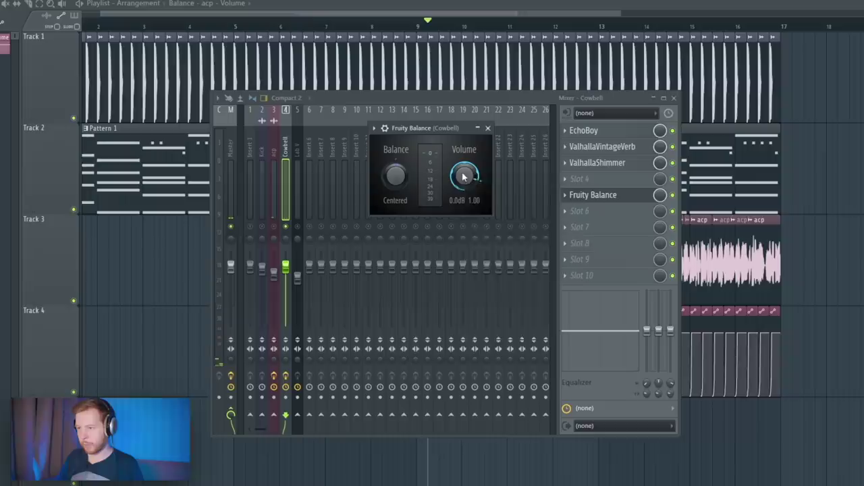
right_click(465, 172)
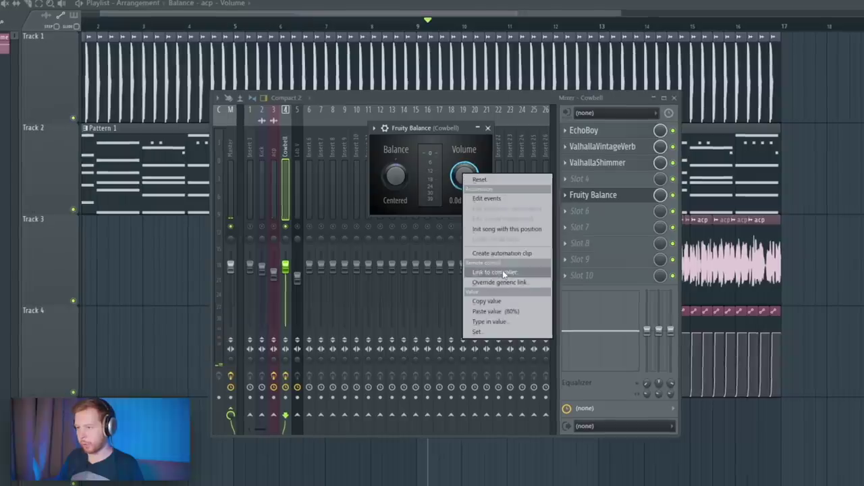
click(502, 270)
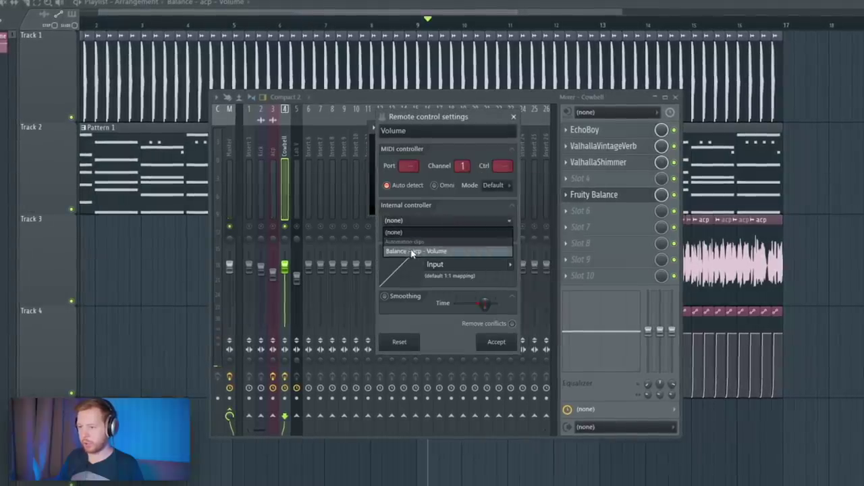
click(412, 251)
click(499, 343)
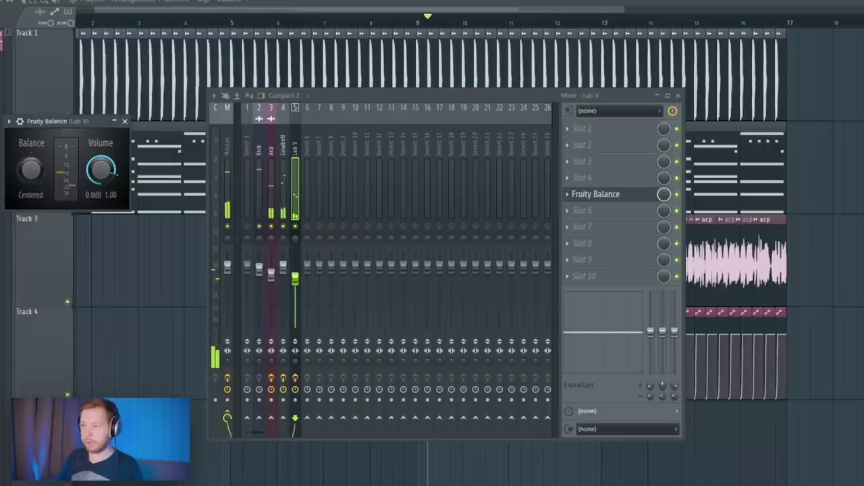
Step: Add a Serum channel and load the BS Reesy preset from the Ambient_Keys bank
key(F6)
click(346, 118)
click(333, 165)
right_click(363, 144)
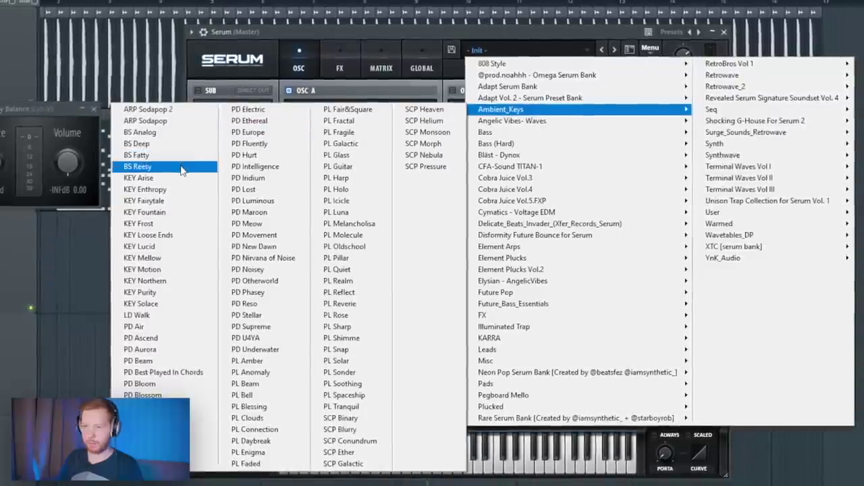
click(181, 167)
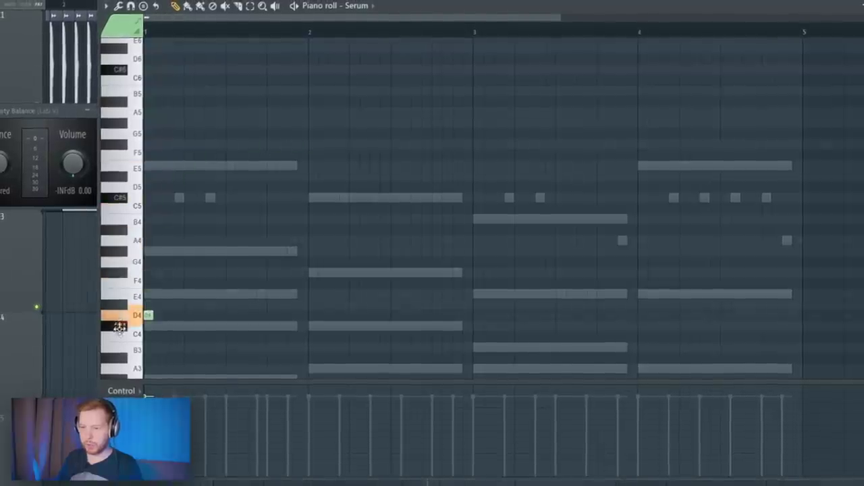
Step: Write a Serum bass line of one-bar notes, C#4, F#4, A4 and A4, removing the stray E4 in bar 3
click(313, 272)
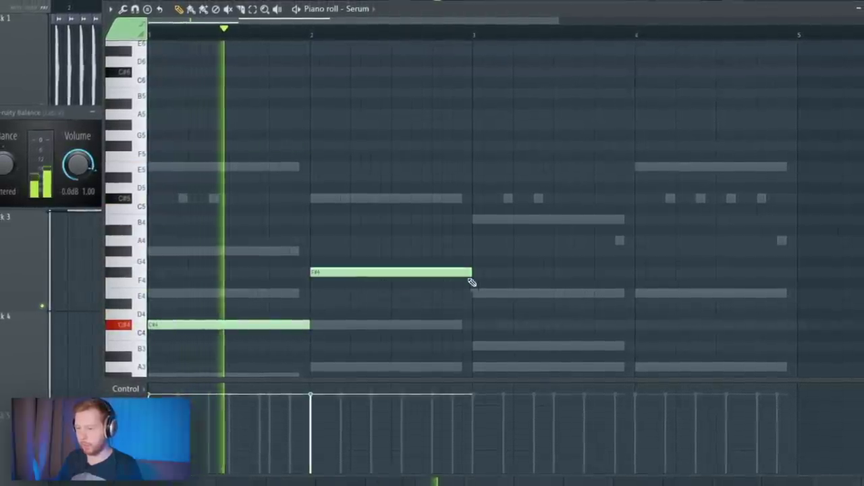
click(482, 293)
click(473, 219)
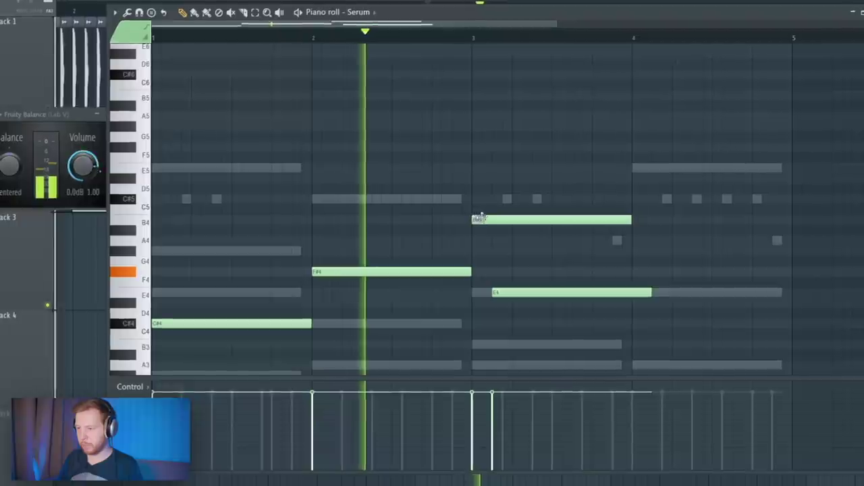
drag(478, 217, 482, 241)
right_click(549, 293)
click(631, 241)
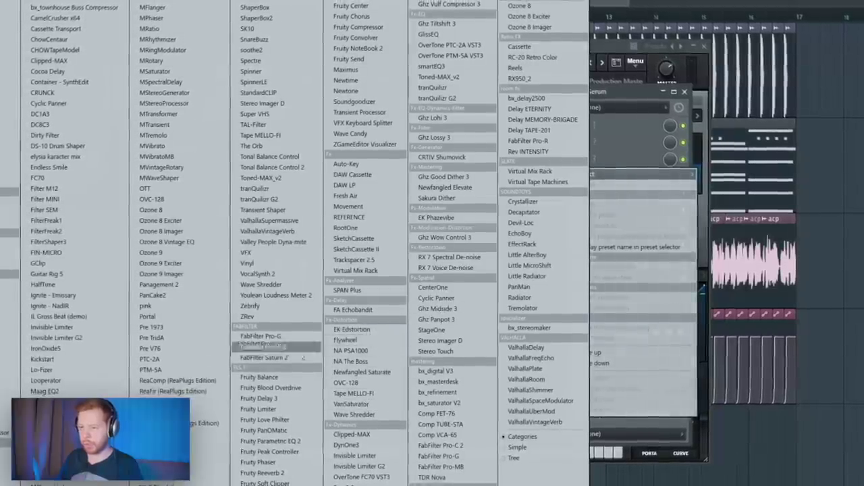
Step: Add Fruity Balance to slot 3 of the Serum insert and link its volume to the Balance - acp - Volume automation clip
click(279, 363)
right_click(438, 178)
click(467, 267)
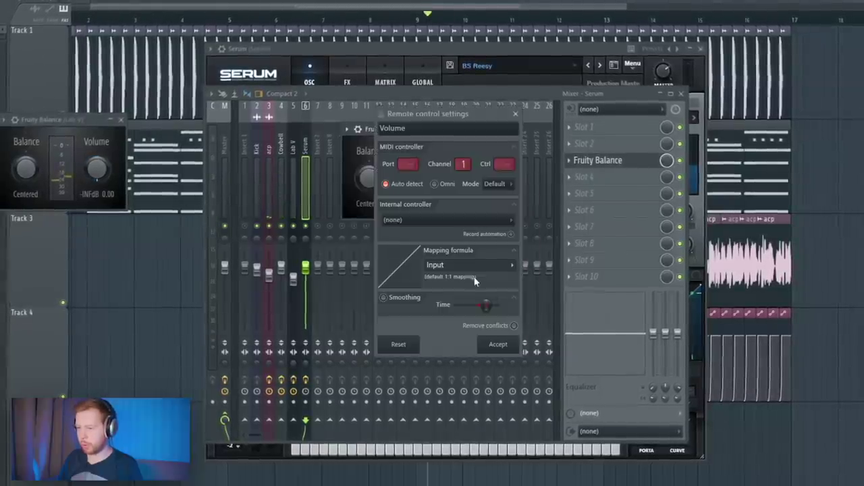
click(458, 221)
click(449, 249)
click(498, 344)
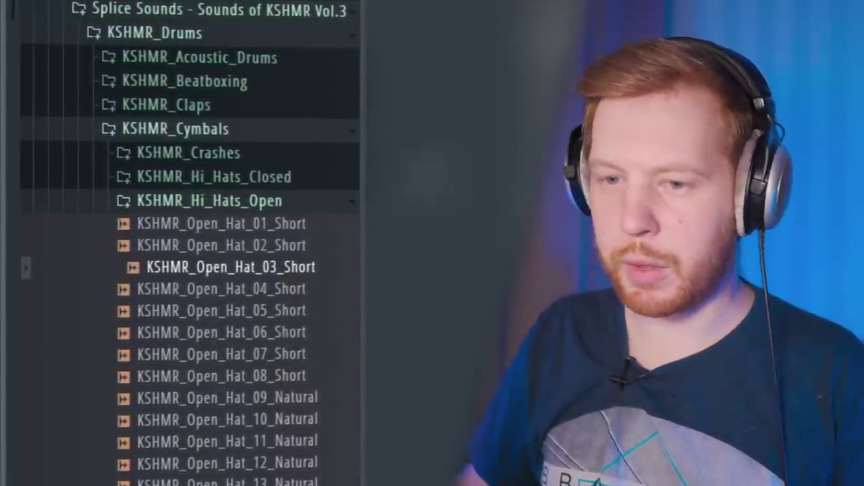
Step: Choose the KSHMR_Open_Hat_02_Short sample and duplicate its C5 notes from bars 1-2 into bars 3-4
key(Up)
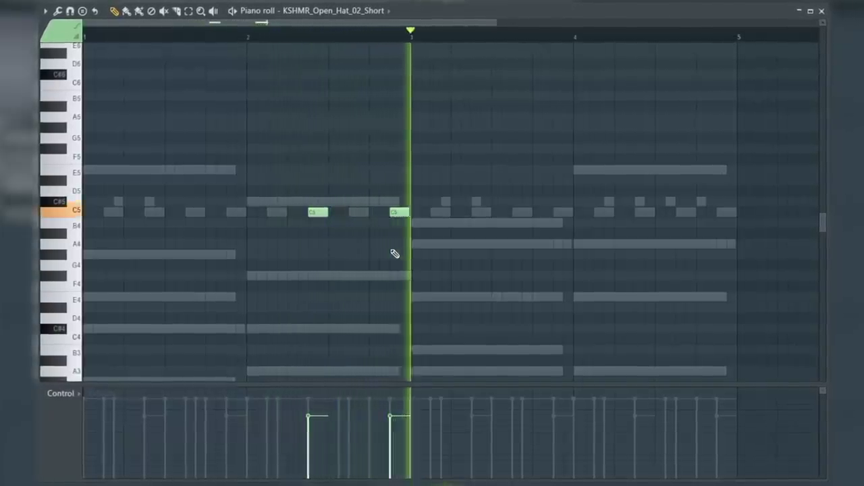
key(ctrl+a)
key(ctrl+b)
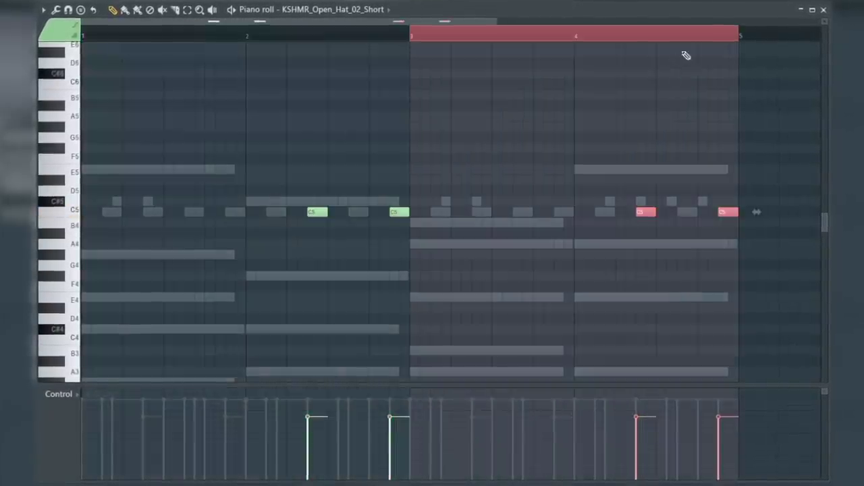
click(824, 9)
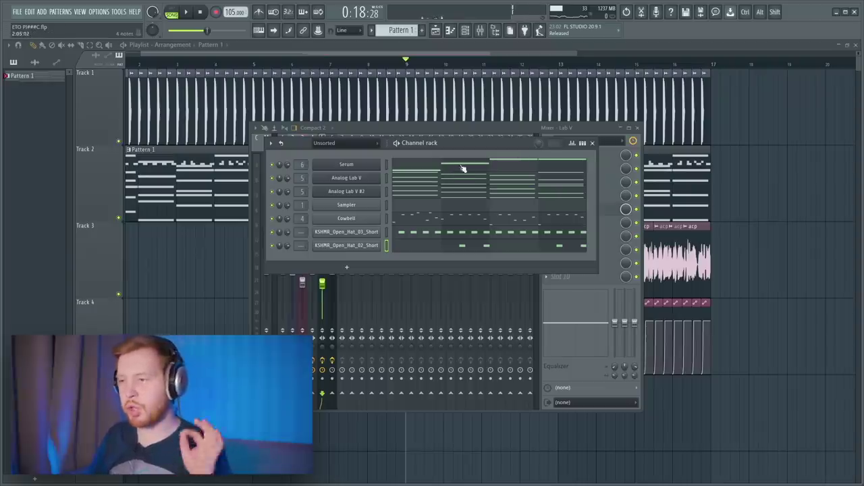
Step: Audition snares in the Mike Zara's Stash folder and add MZ Snare [Puff] as a new channel
click(496, 36)
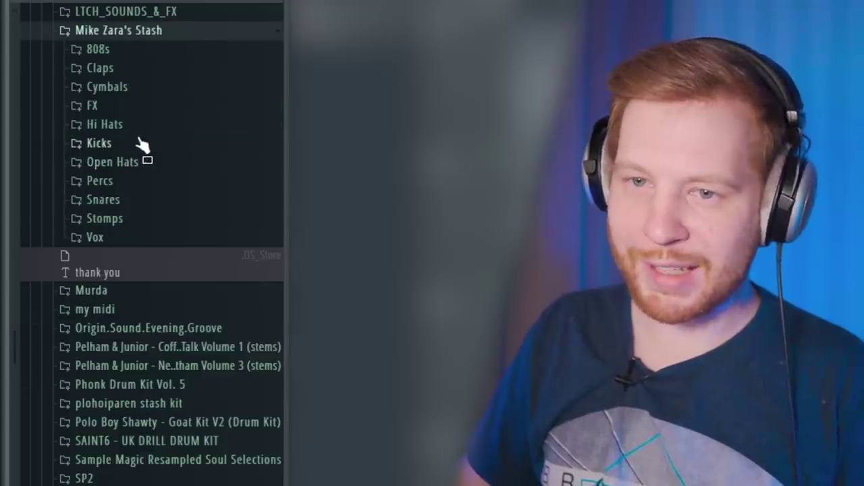
click(142, 200)
scroll(186, 366, down, 12)
click(180, 337)
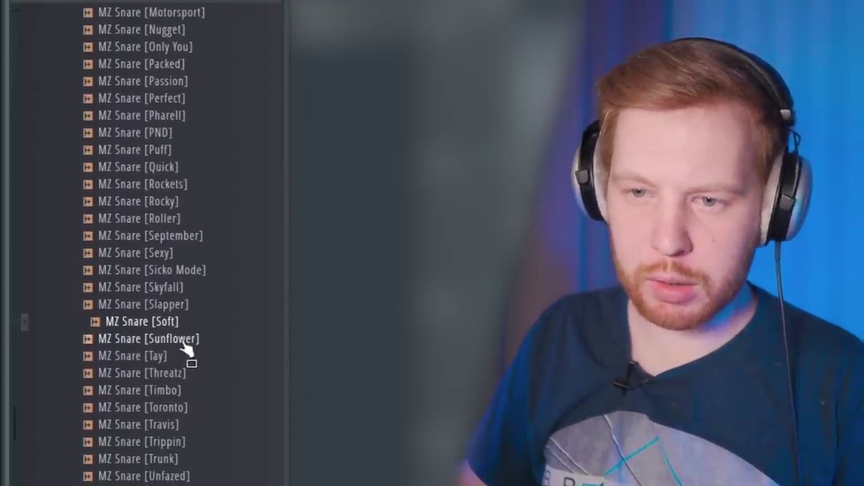
click(192, 150)
drag(223, 334, 202, 328)
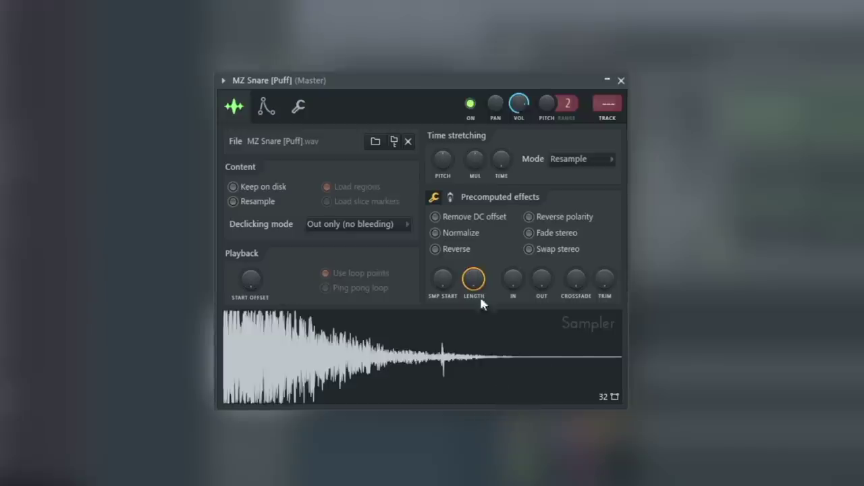
Step: Adjust the length and fade-out of the MZ Snare [Puff] sample and write its C5 hits starting on beat 2
mouse_move(479, 294)
mouse_down()
mouse_move(479, 277)
mouse_move(476, 290)
mouse_up()
drag(543, 282, 543, 270)
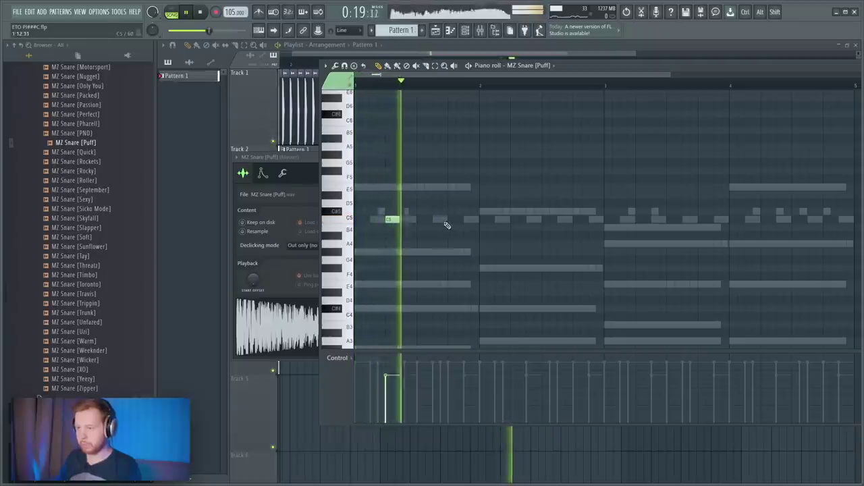
key(ctrl+a)
key(space)
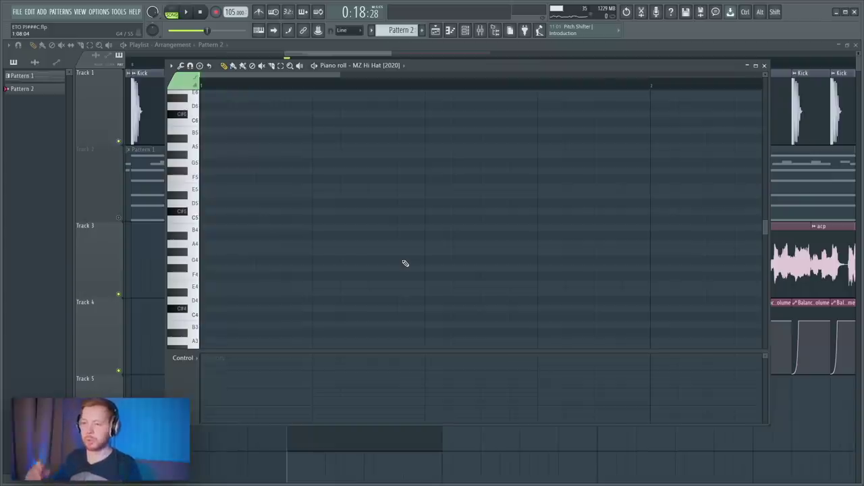
Step: Write a C5 rhythm with varied velocities for MZ Hi Hat [2020], and remove the Pattern 2 clip from Track 5
key(space)
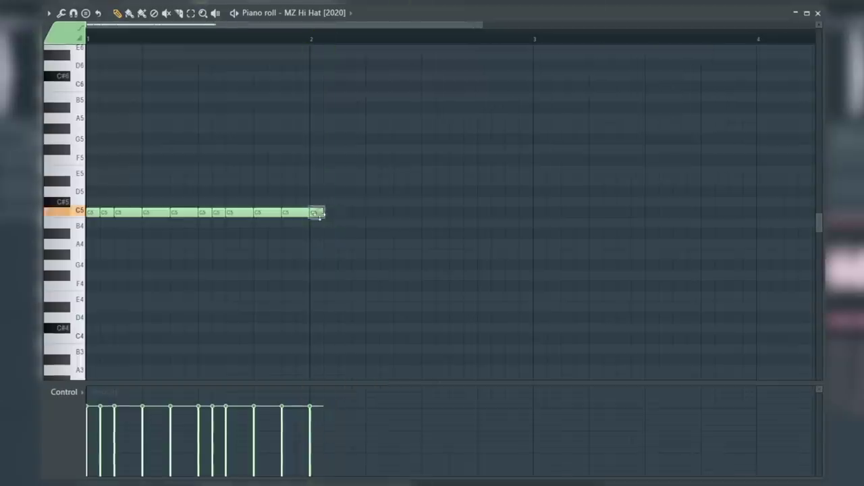
drag(319, 214, 382, 245)
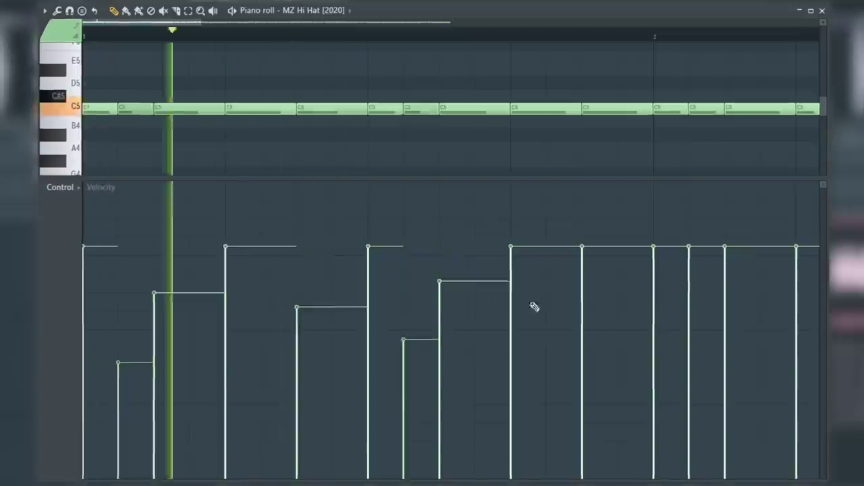
mouse_move(533, 305)
mouse_down()
mouse_move(318, 313)
mouse_move(391, 329)
mouse_move(629, 295)
mouse_up()
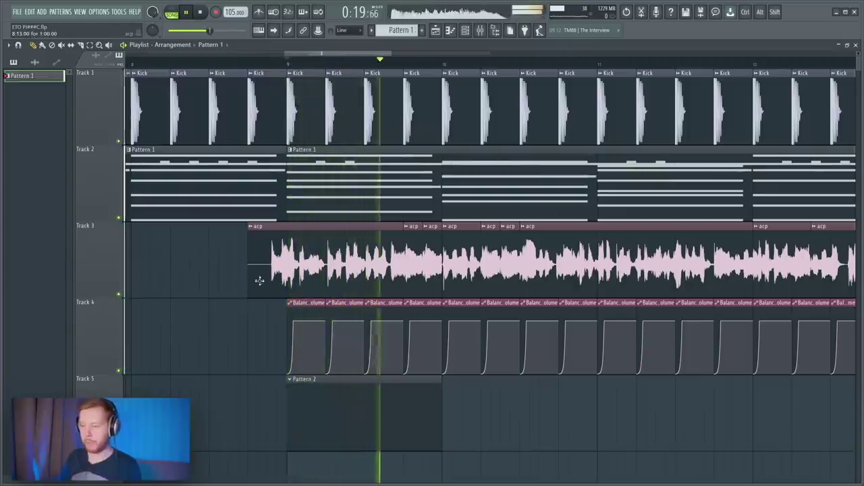
scroll(258, 281, down, 2)
right_click(294, 403)
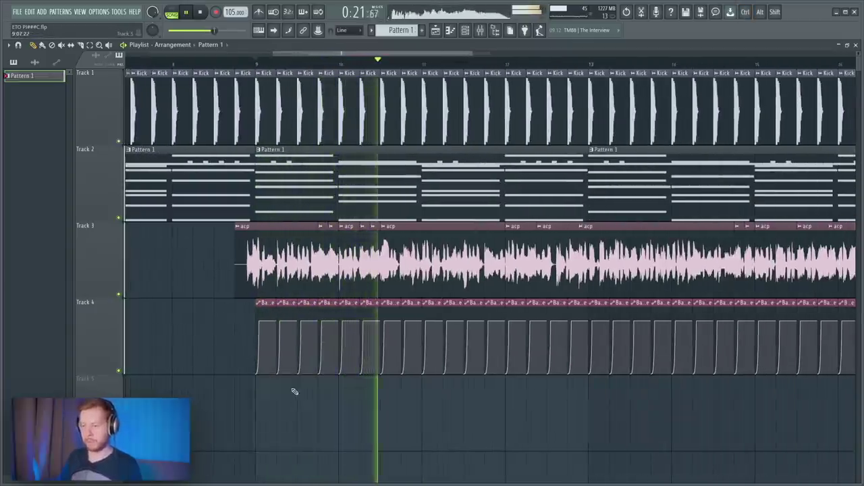
Step: Audition hi-hats from the MZ Hi Hat samples and add MZ Hi Hat [Crystal] to the channel rack
click(495, 31)
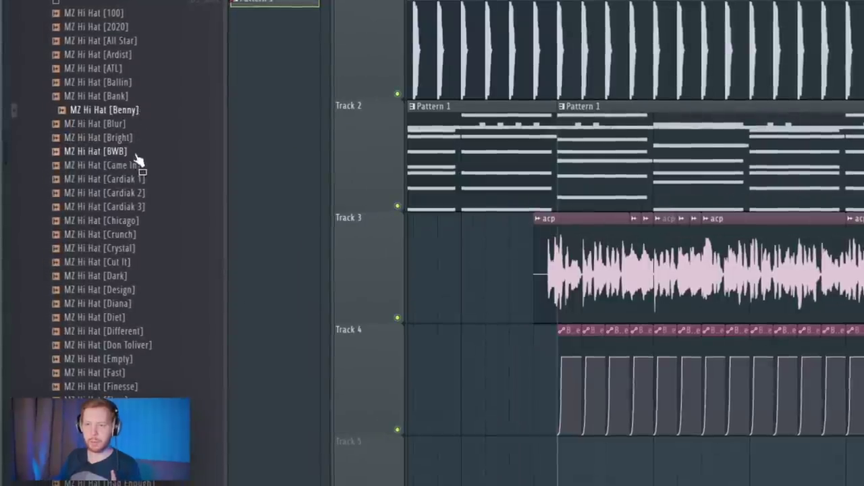
click(135, 68)
click(135, 248)
key(F6)
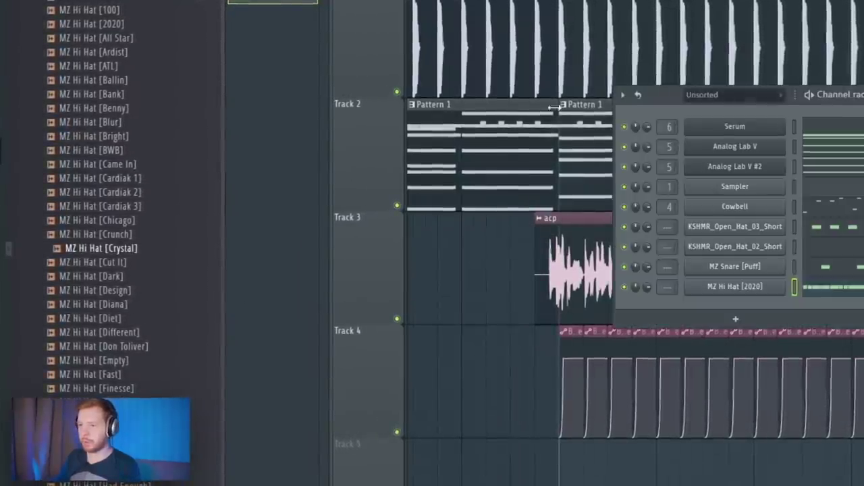
drag(137, 261, 741, 351)
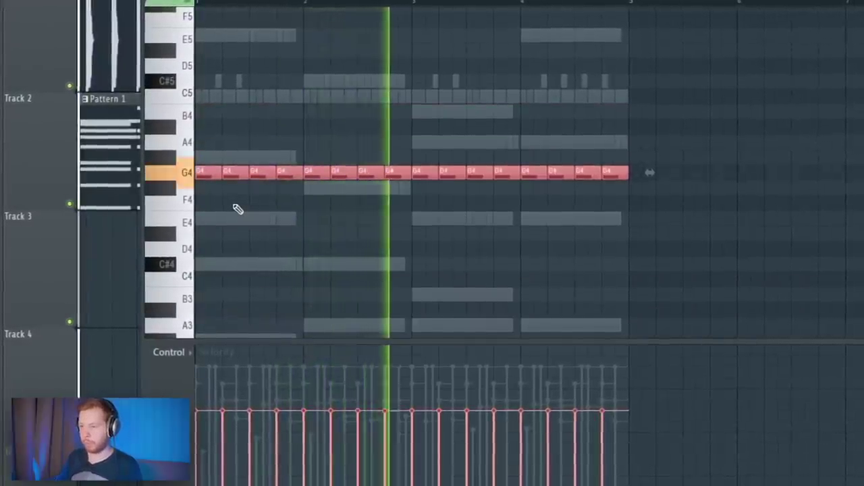
Step: Open the Hi Hat Cr channel's sampler settings, show its second set of precomputed effects, and bring up the mixer
key(F6)
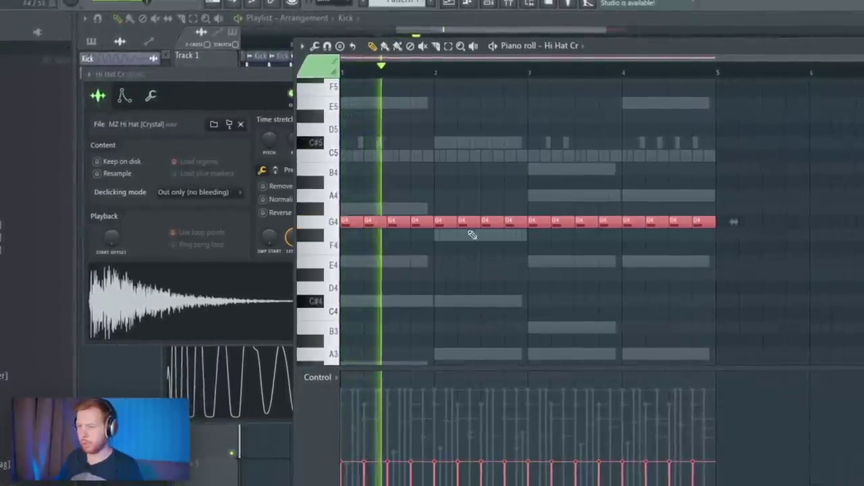
key(F6)
click(547, 342)
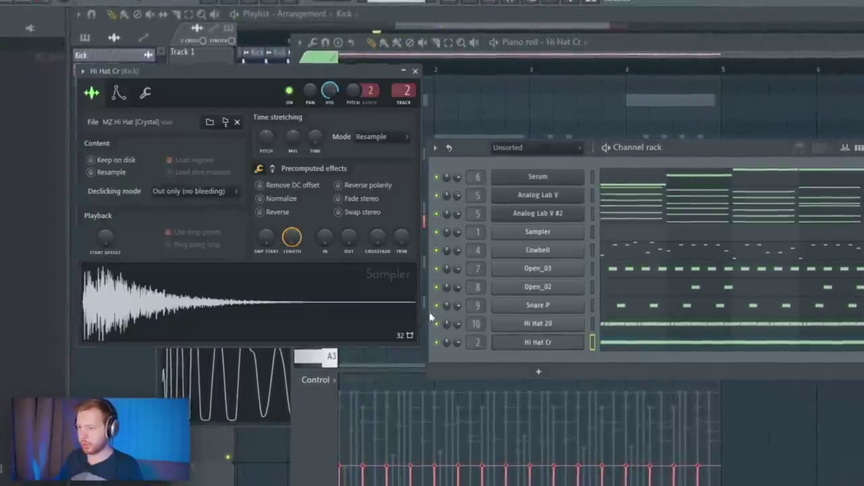
drag(279, 227, 495, 284)
click(490, 227)
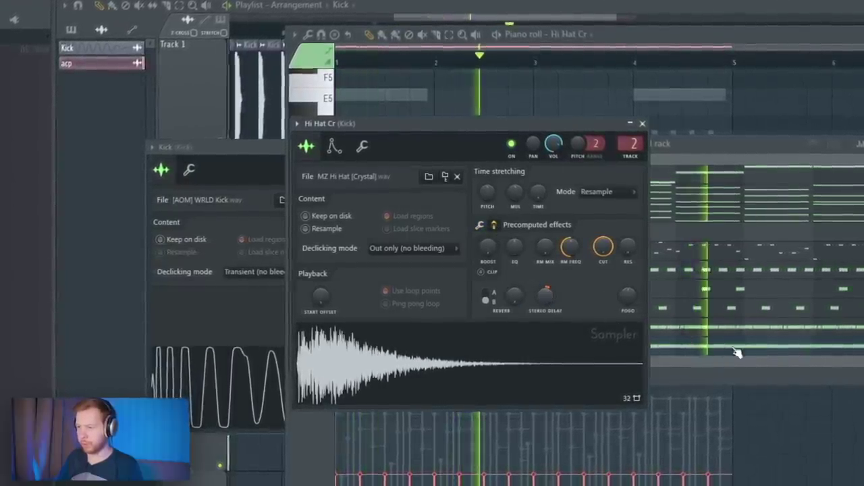
key(F9)
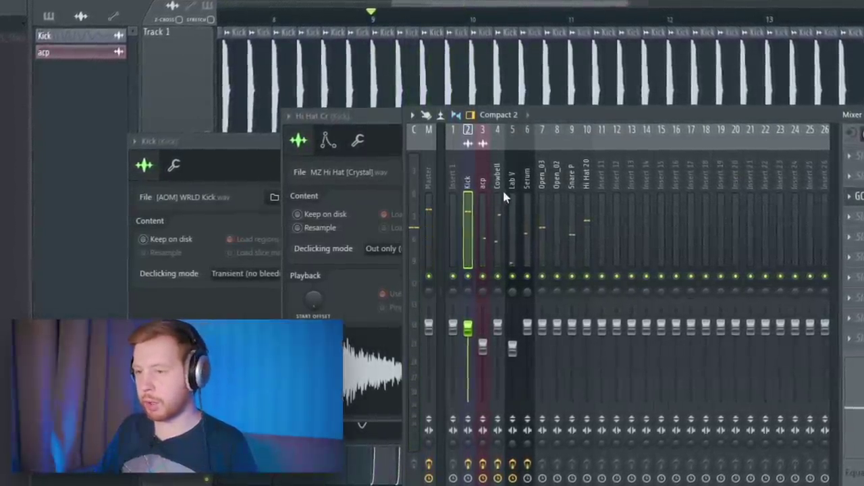
Step: Review the effects on the mixer inserts, opening FabFilter Pro-Q 3 on Kick and FabFilter Saturn 2 on Insert 11
click(528, 216)
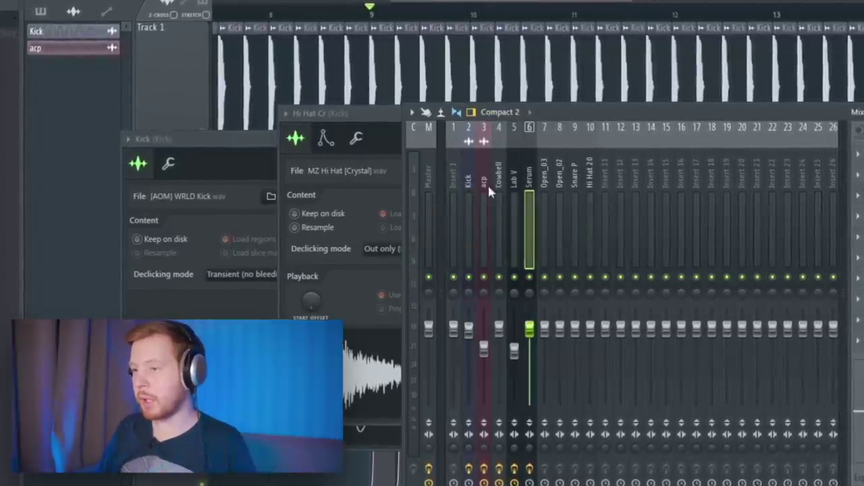
click(498, 197)
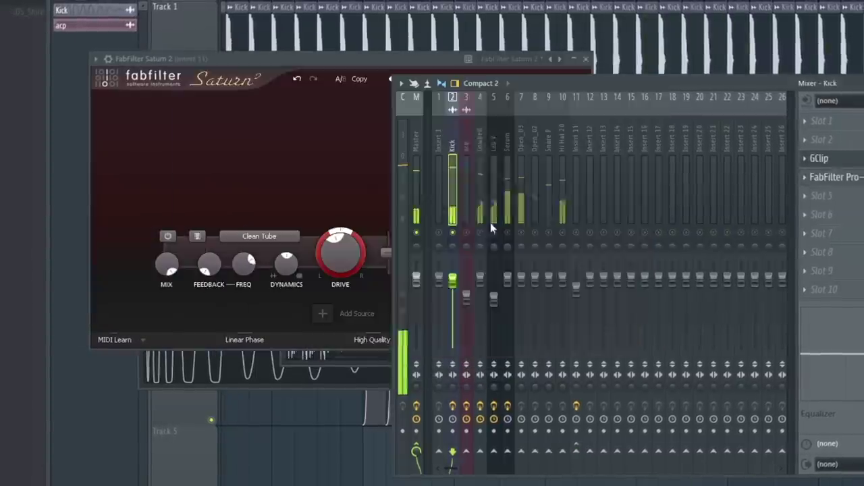
click(490, 223)
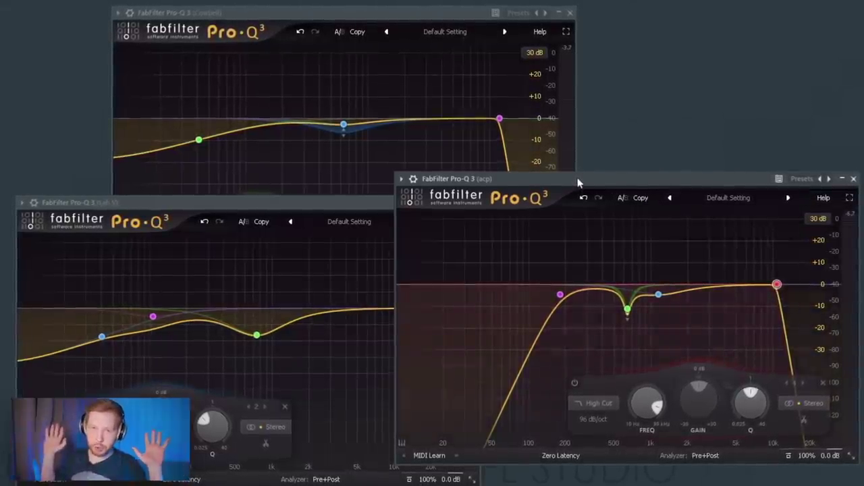
key(F9)
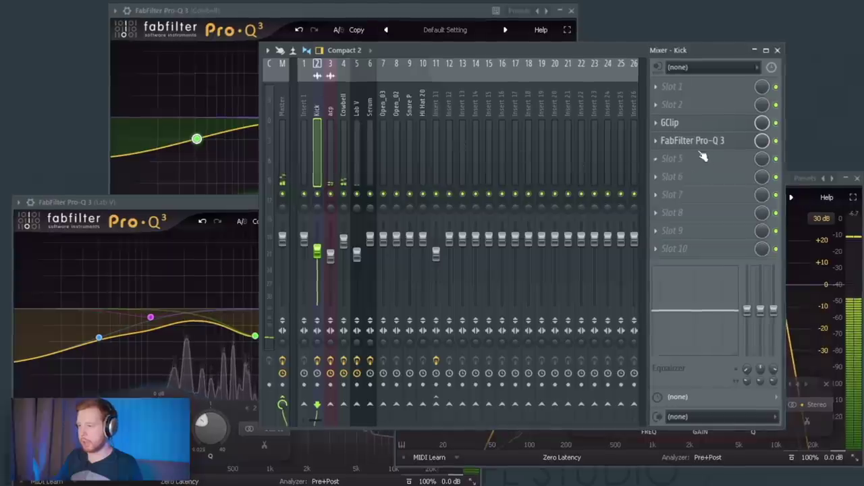
click(702, 146)
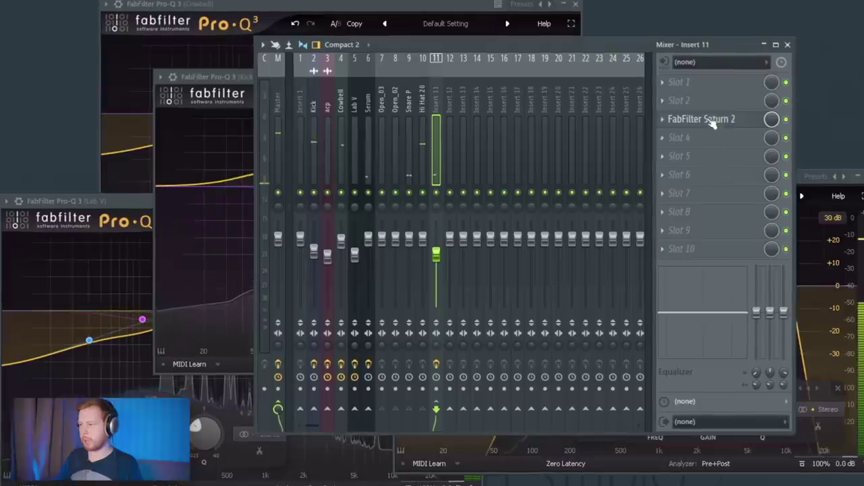
click(710, 122)
drag(235, 70, 480, 129)
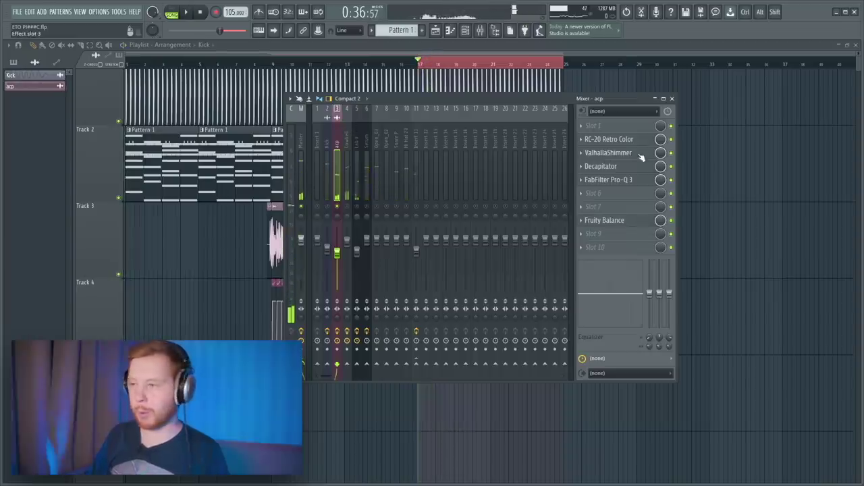
Step: Add Little AlterBoy to the acp insert's first effect slot, in Robot mode with pitch and formant linked
click(597, 127)
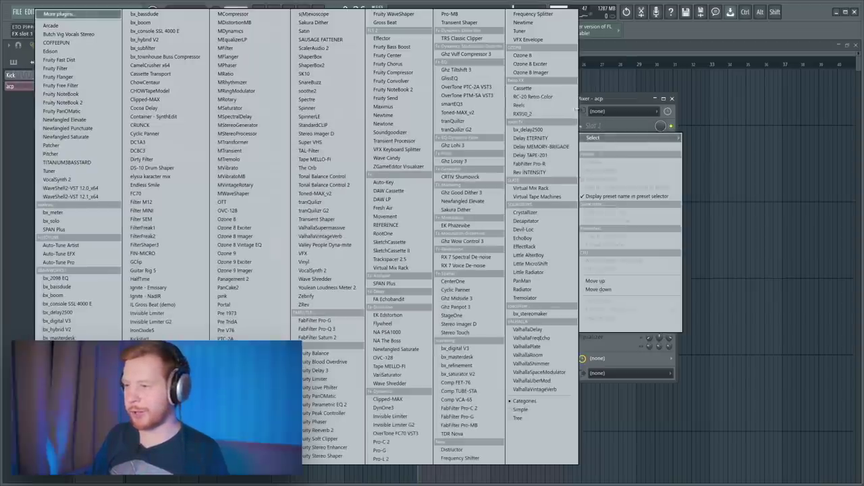
click(532, 256)
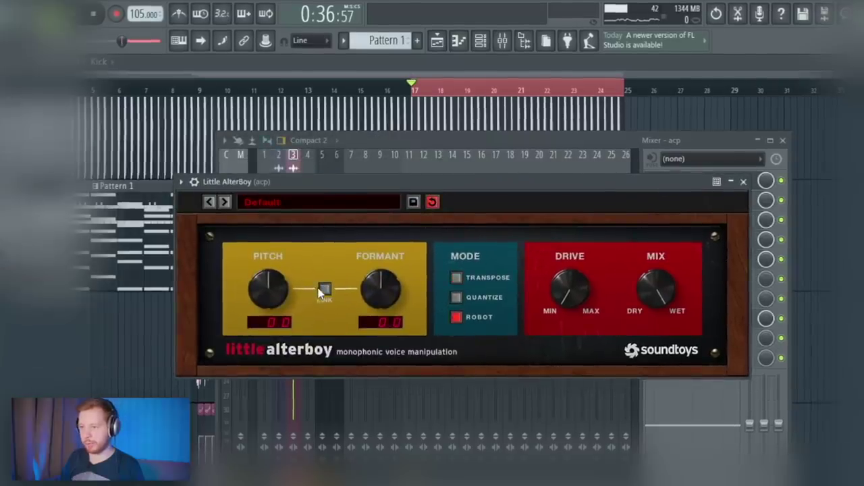
drag(375, 191, 405, 194)
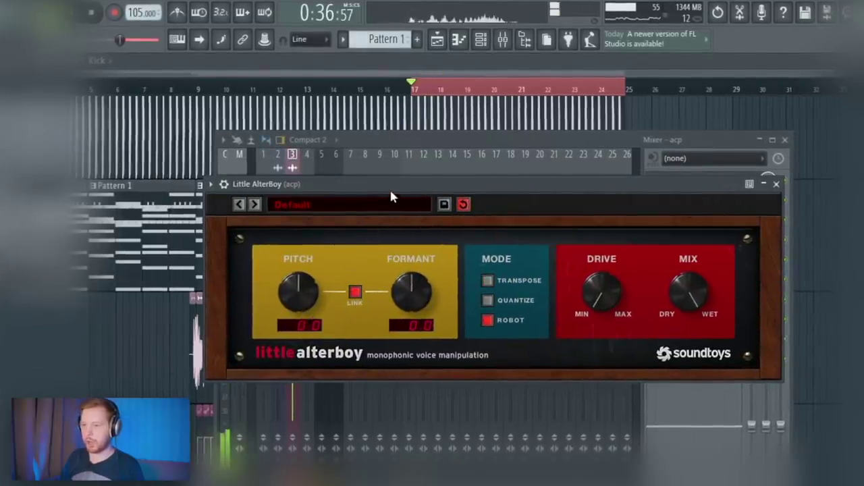
drag(391, 195, 397, 204)
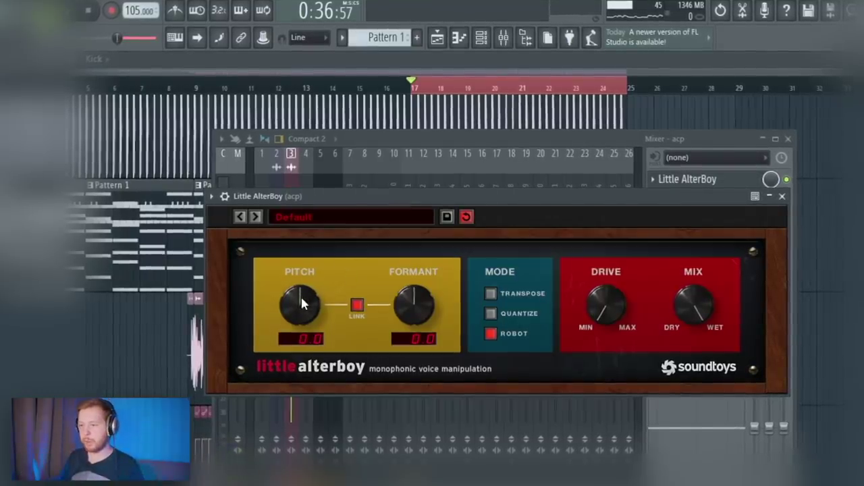
Step: Set Little AlterBoy's linked pitch and formant to -11.0 and create an automation clip for the pitch
drag(301, 304, 305, 300)
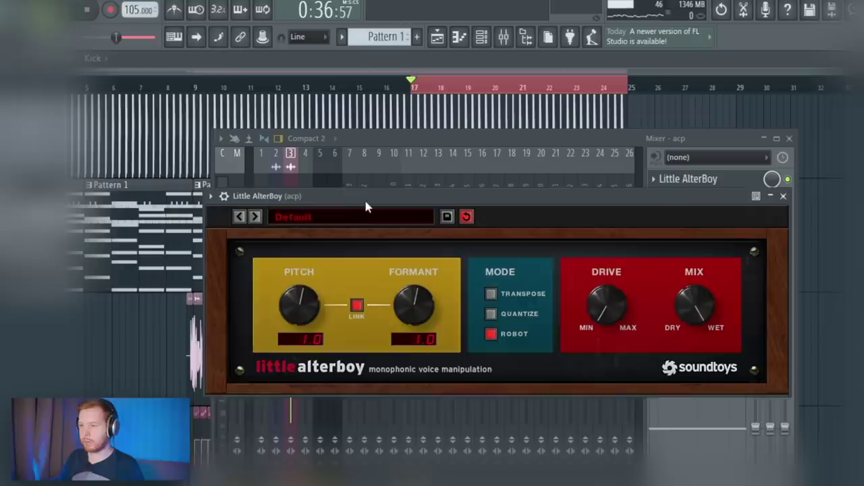
drag(365, 207, 379, 206)
drag(314, 290, 318, 381)
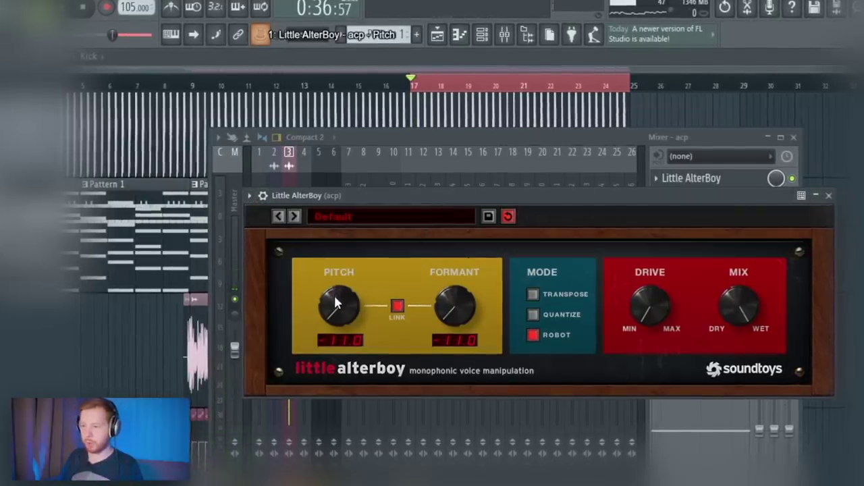
click(262, 37)
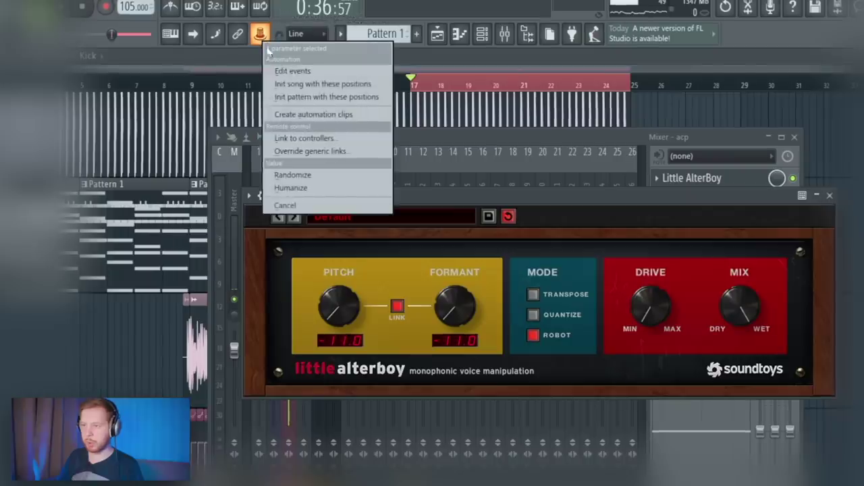
click(307, 115)
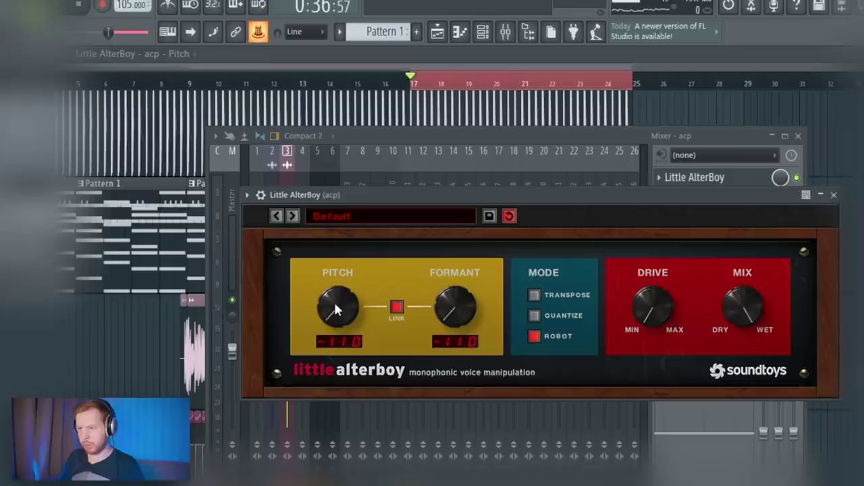
Step: Create two more Little AlterBoy pitch automation clips, each at a successively higher pitch setting
drag(336, 309, 336, 283)
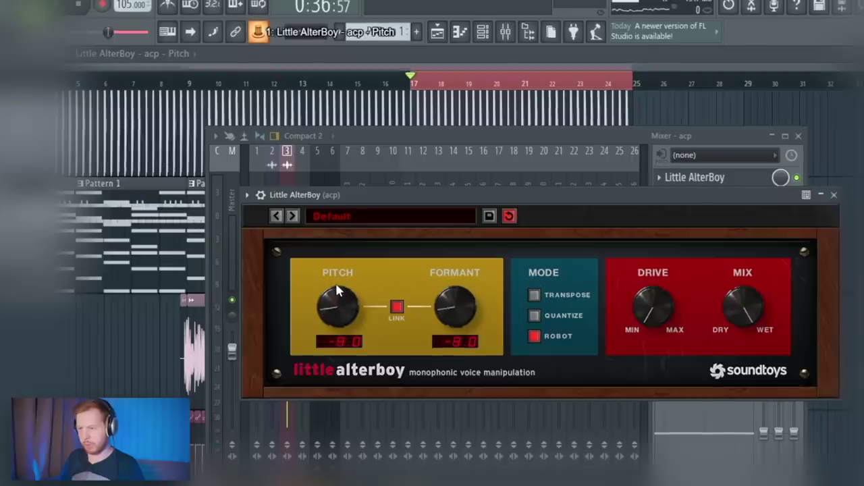
click(264, 34)
click(320, 113)
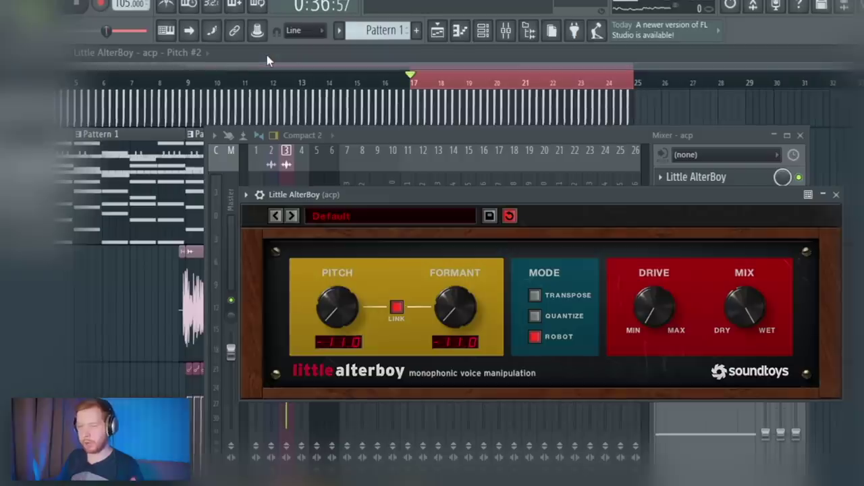
drag(340, 306, 352, 266)
click(258, 32)
click(306, 108)
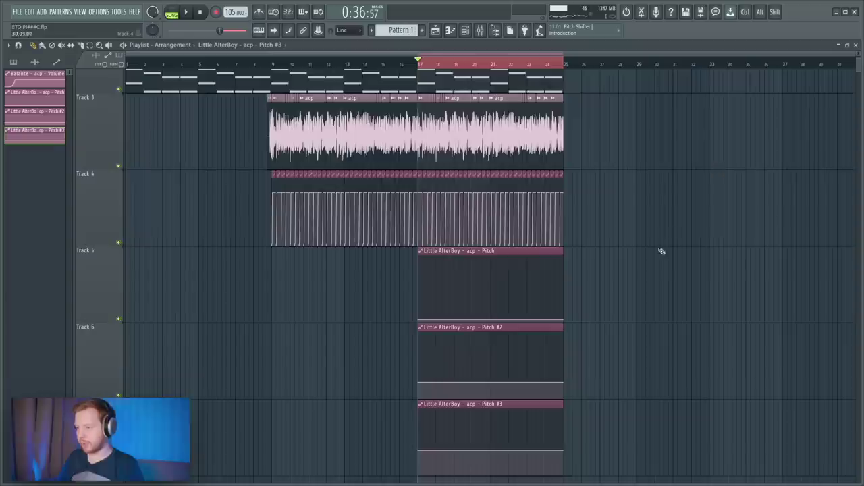
Step: Arrange the three pitch clips end to end on Track 5 from bar 17, lasting one, one and two bars, and repeat the sequence
drag(560, 184, 454, 184)
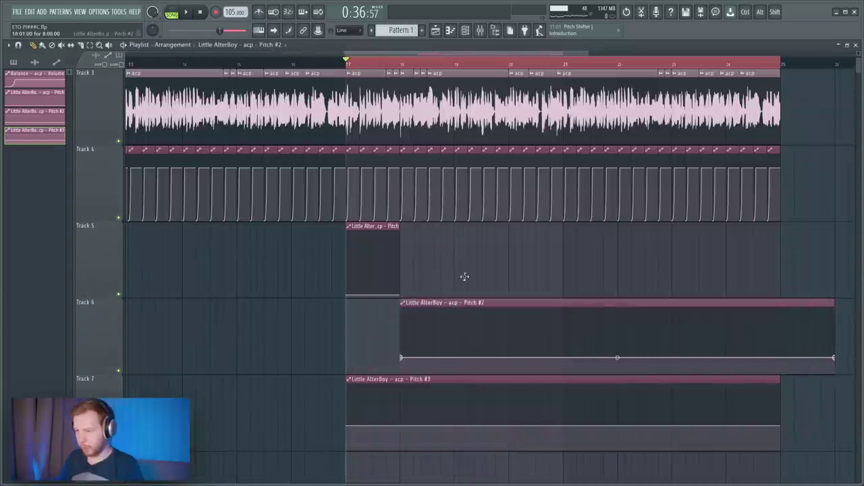
drag(464, 277, 463, 223)
Step: Lower the mix of Little AlterBoy on the acp insert to about halfway between dry and wet
key(F9)
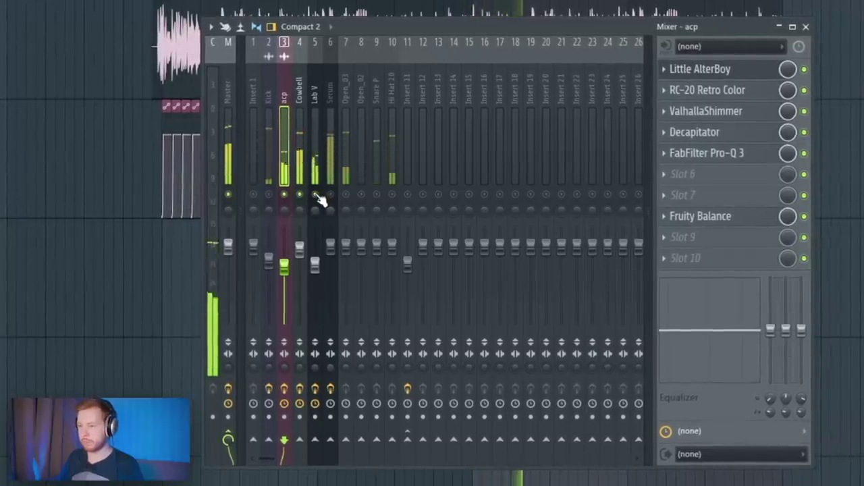
click(739, 68)
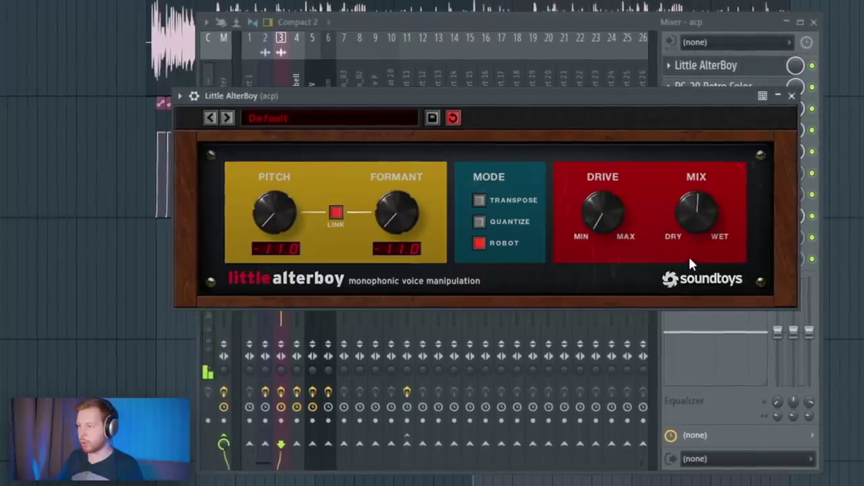
drag(581, 101, 660, 111)
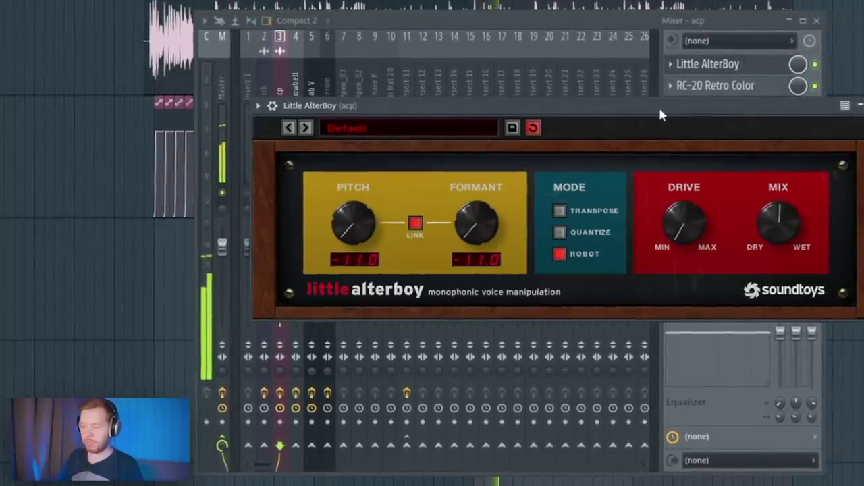
click(608, 18)
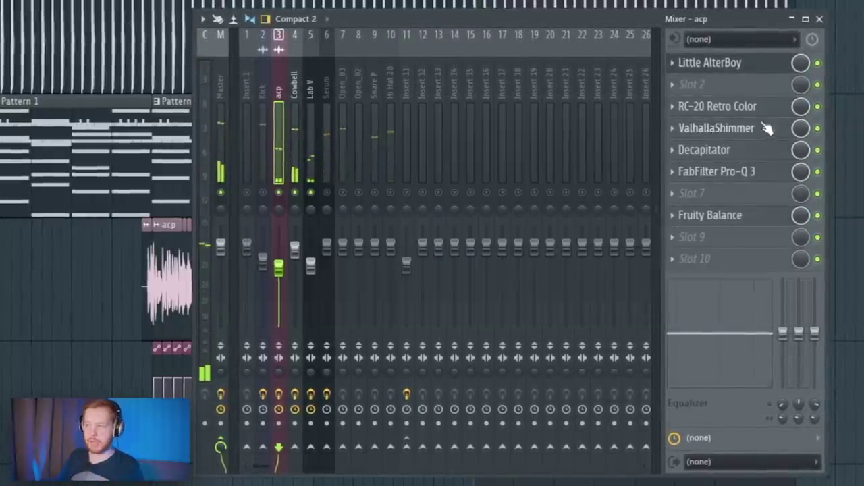
Step: Create an automation clip for the acp Little AlterBoy slot's mix level, extended back to bar 9 and held low until bar 17
right_click(800, 63)
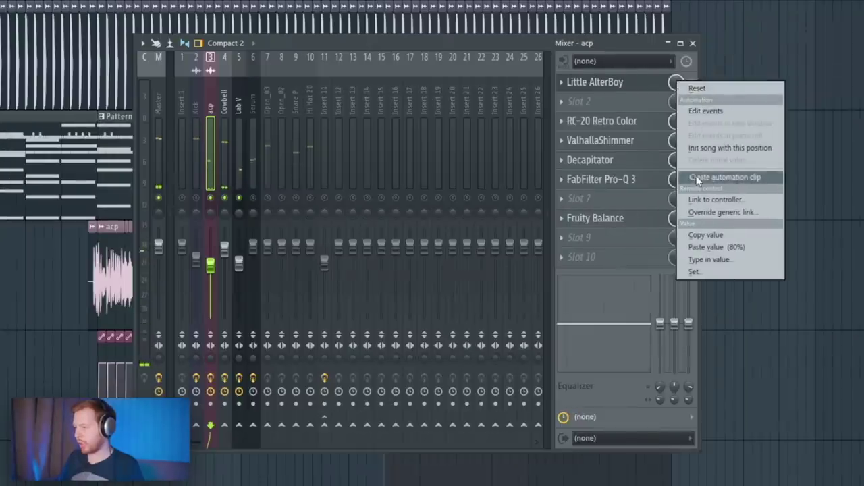
click(697, 179)
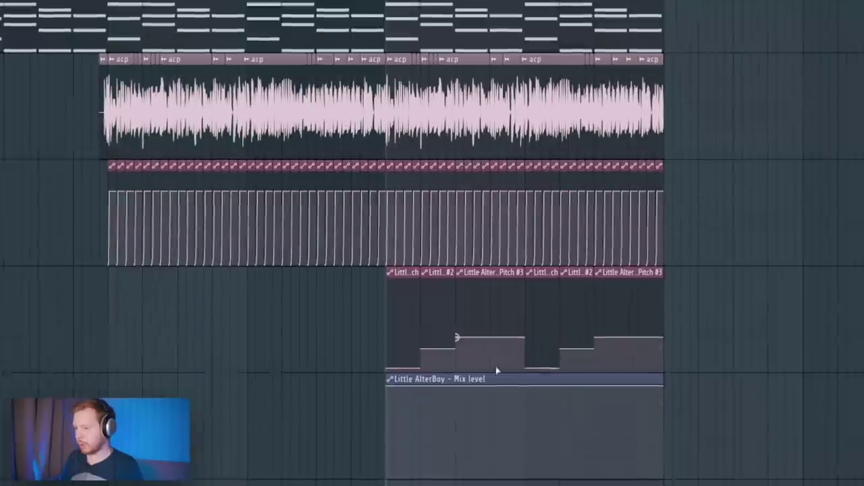
drag(443, 383, 163, 384)
drag(216, 332, 209, 312)
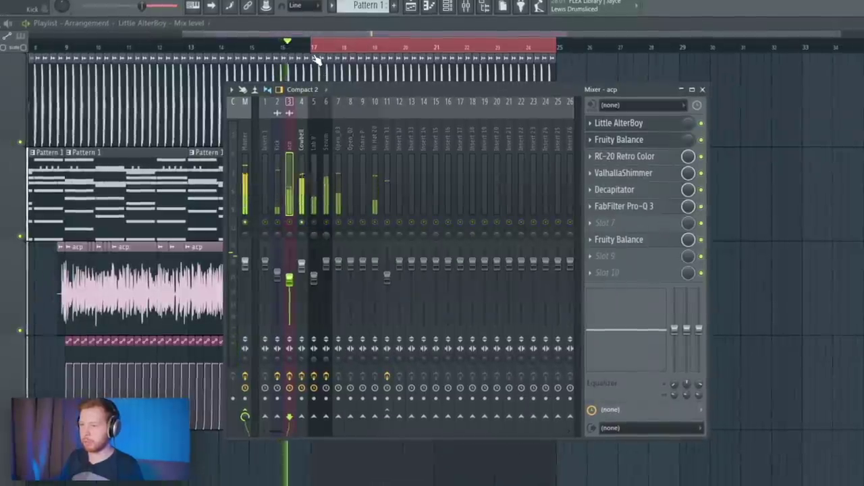
Step: Add Little AlterBoy to the Cowbell insert's first slot with linked pitch and formant at 12.0 and the mix about halfway
click(301, 155)
click(618, 123)
mouse_move(606, 136)
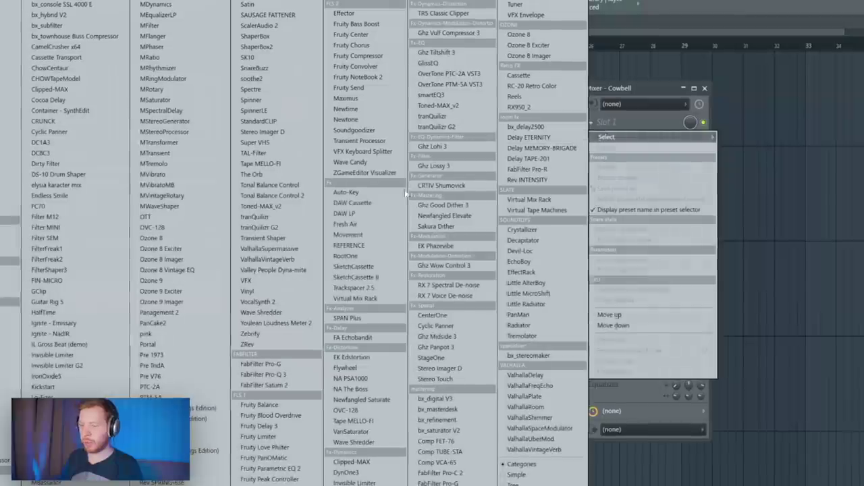
click(526, 282)
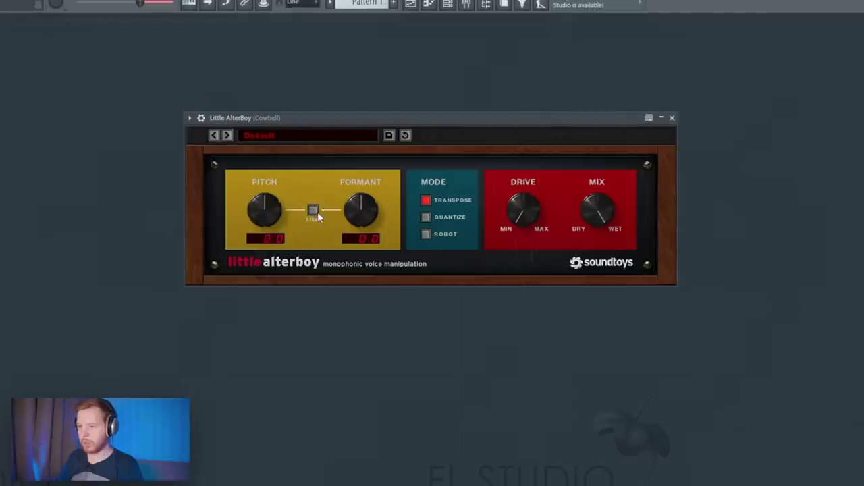
drag(367, 123, 345, 121)
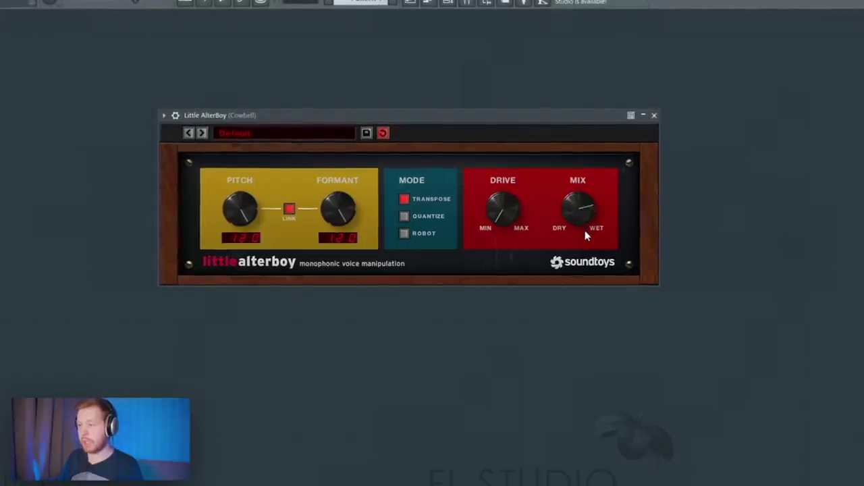
drag(465, 114, 491, 114)
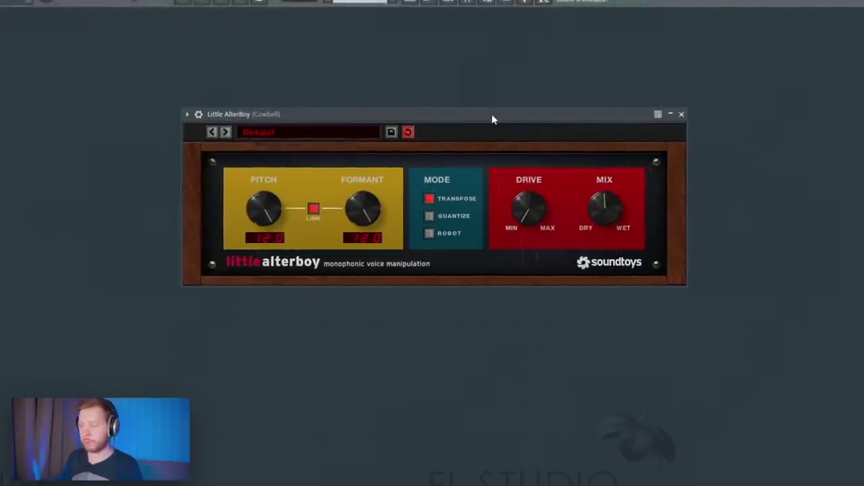
Step: Create an automation clip for the mix level of the Cowbell insert's Little AlterBoy slot
key(F9)
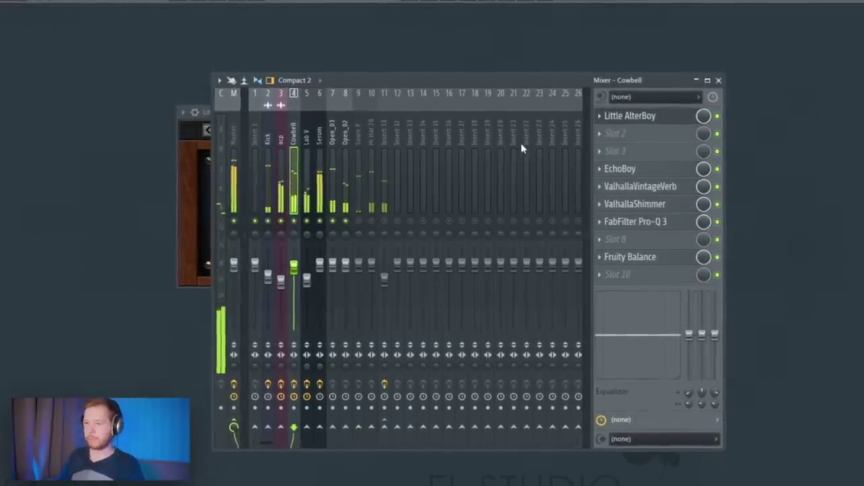
right_click(704, 116)
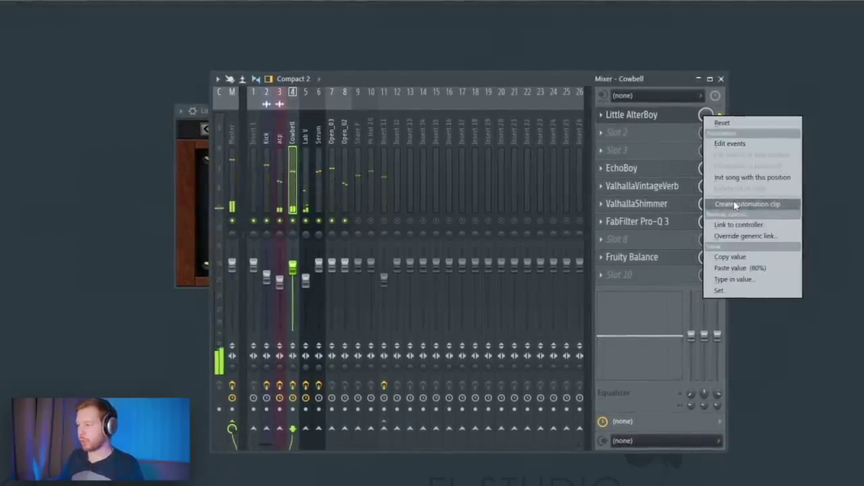
click(734, 205)
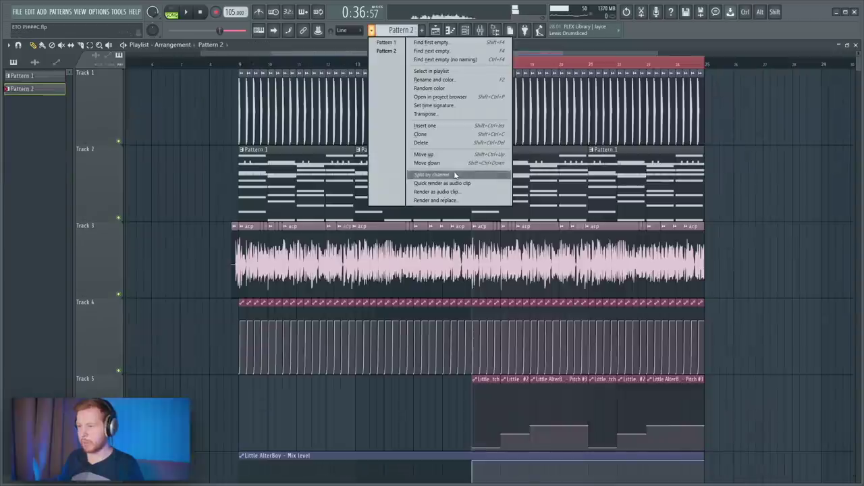
Step: Split Pattern 2 by channel into separate patterns
click(454, 175)
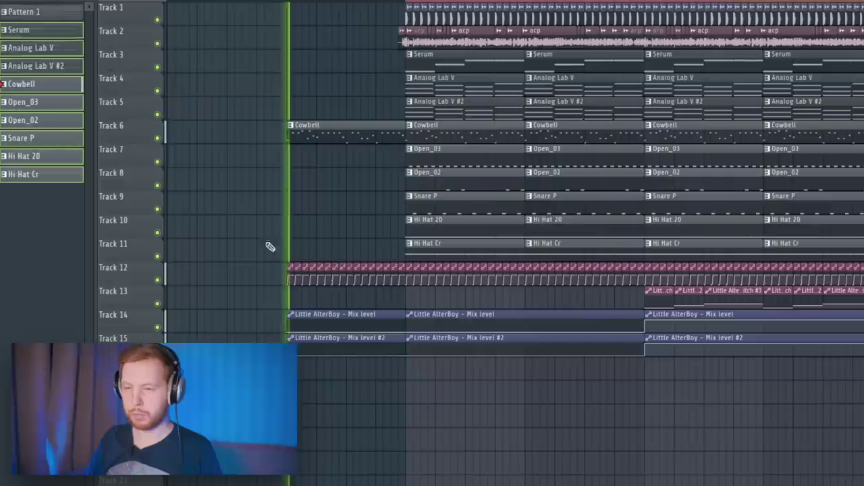
Step: Make the intro Cowbell clip on Track 6 at bar 5 a unique pattern
scroll(270, 245, up, 2)
scroll(372, 203, left, 2)
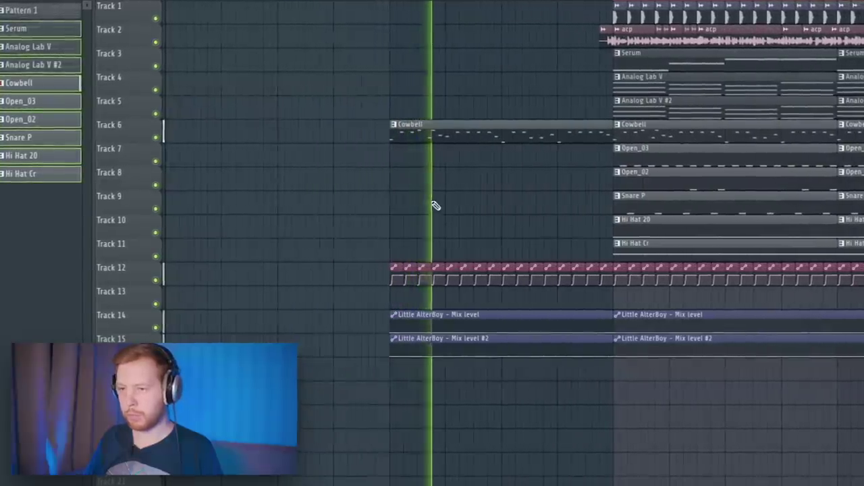
key(space)
click(393, 123)
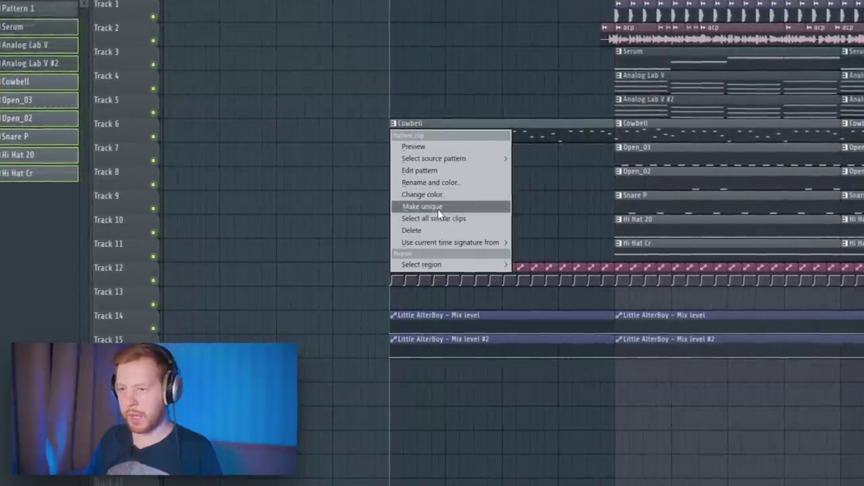
click(438, 208)
Step: Mute the first E5, the E4 and the G#4 in bar 1, the second-bar F#4 and both E4 notes in bar 3 of the intro cowbell pattern
double_click(463, 134)
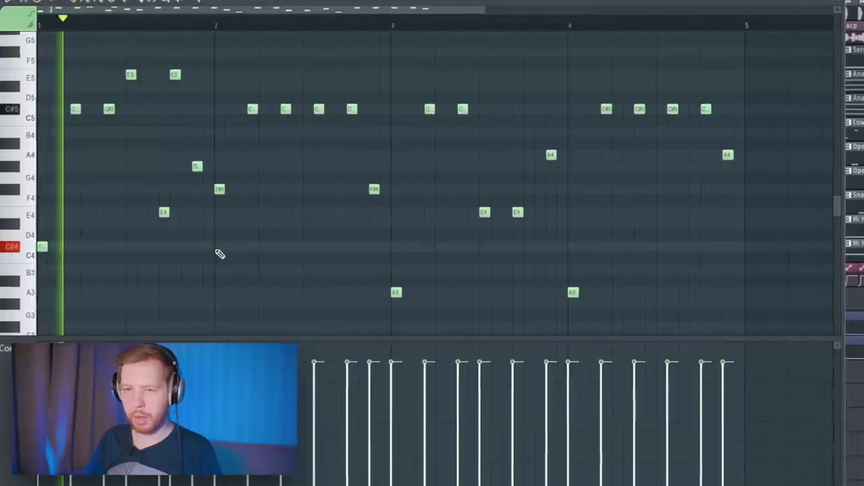
scroll(219, 253, up, 1)
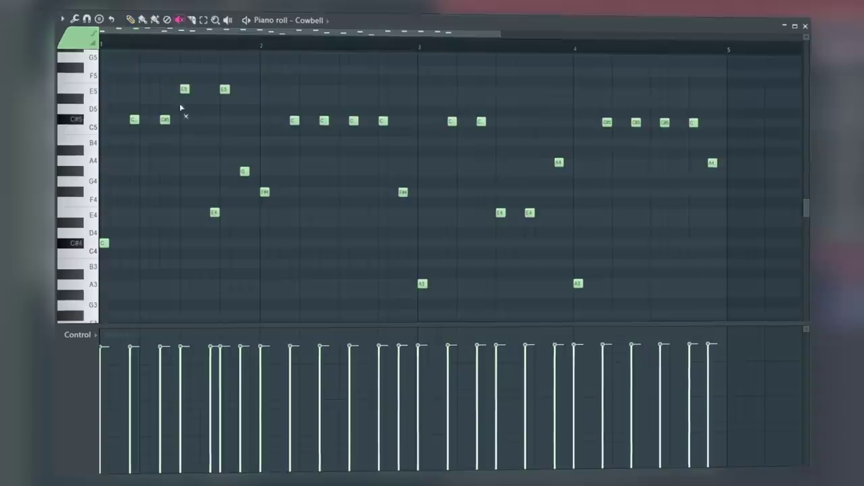
click(185, 88)
click(216, 211)
click(246, 171)
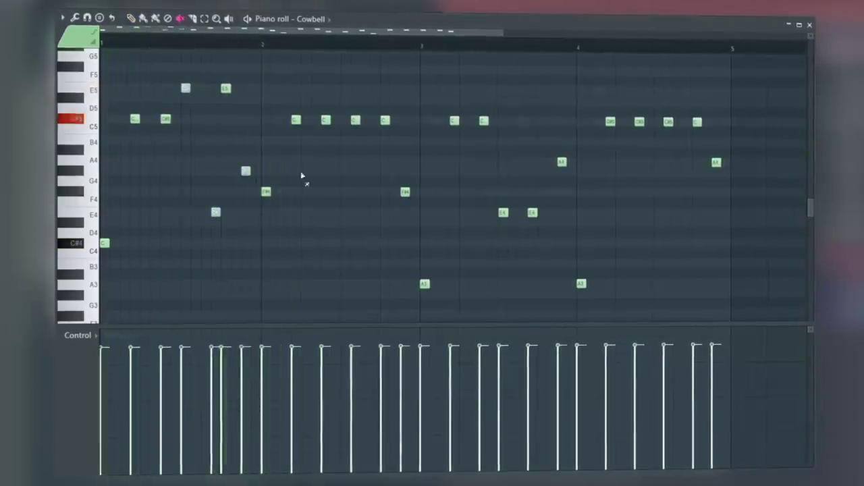
click(405, 191)
click(503, 212)
click(533, 212)
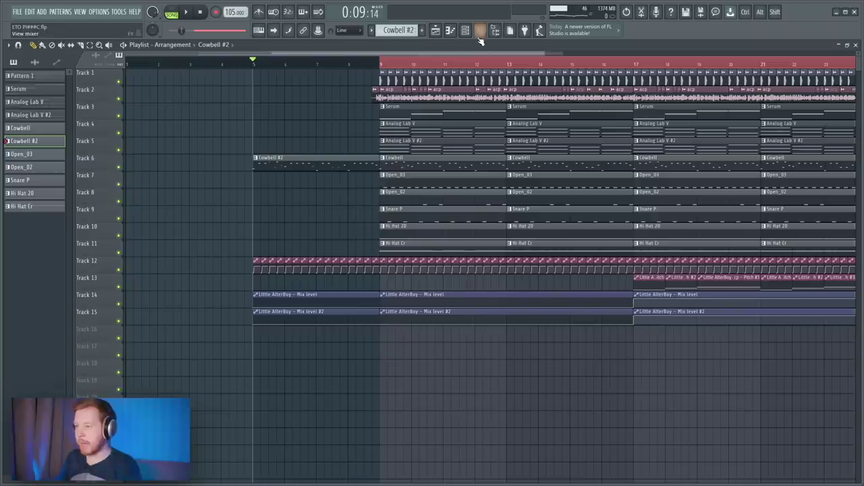
Step: Set the Cowbell insert's ValhallaShimmer mix to 0.12 and create an automation clip for it
click(480, 29)
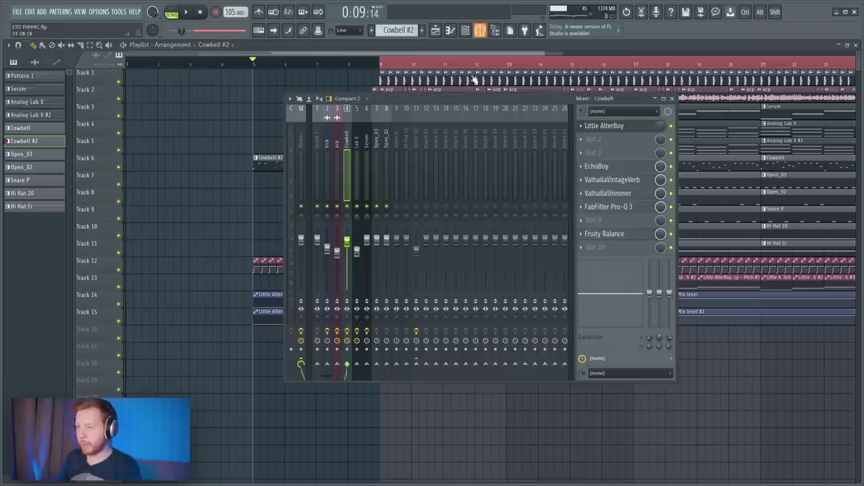
click(623, 195)
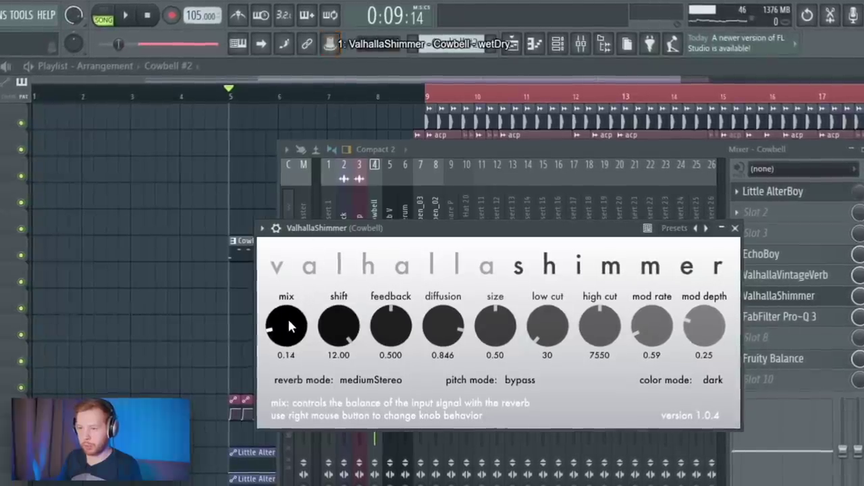
drag(289, 326, 290, 330)
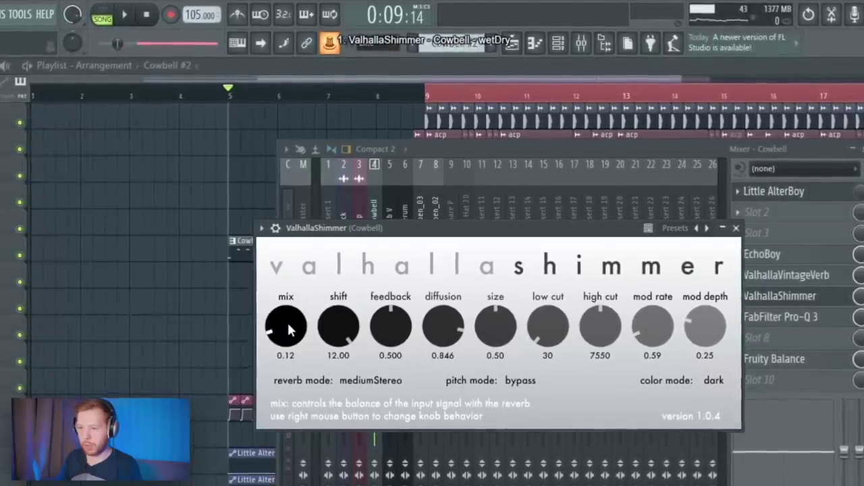
right_click(332, 44)
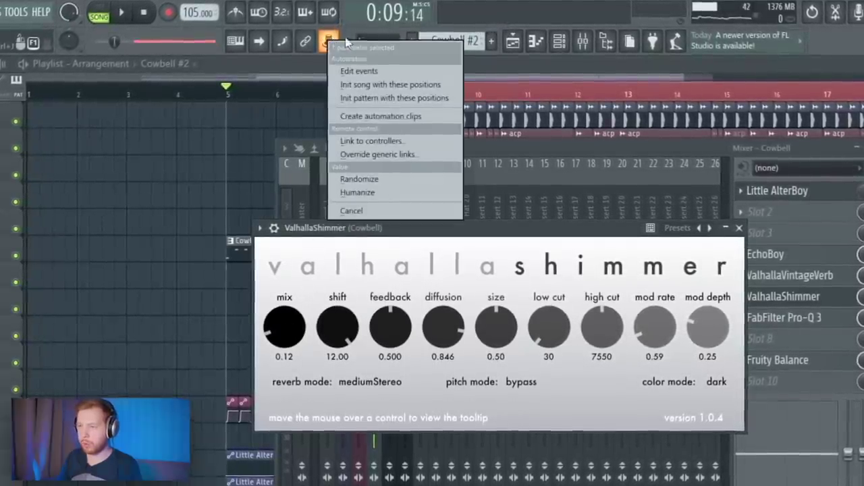
click(392, 118)
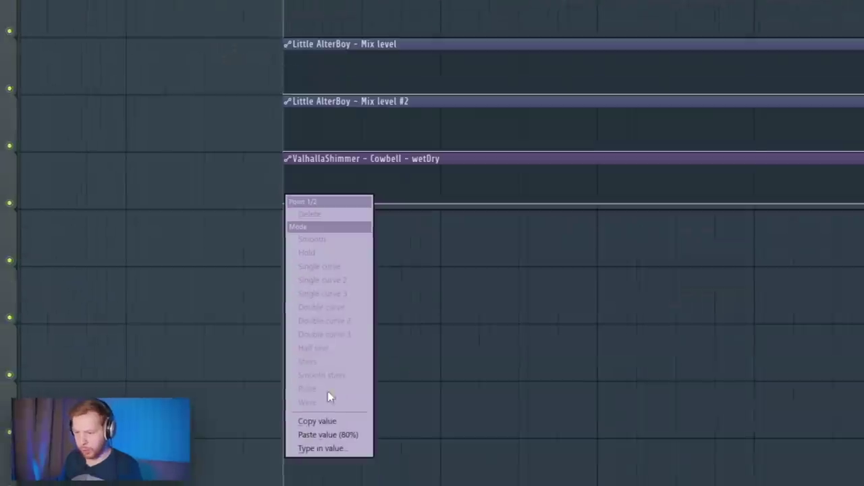
Step: Copy the first point's 12% value in the ValhallaShimmer wetDry clip and paste it onto a point at bar 9
click(329, 417)
scroll(617, 321, down, 3)
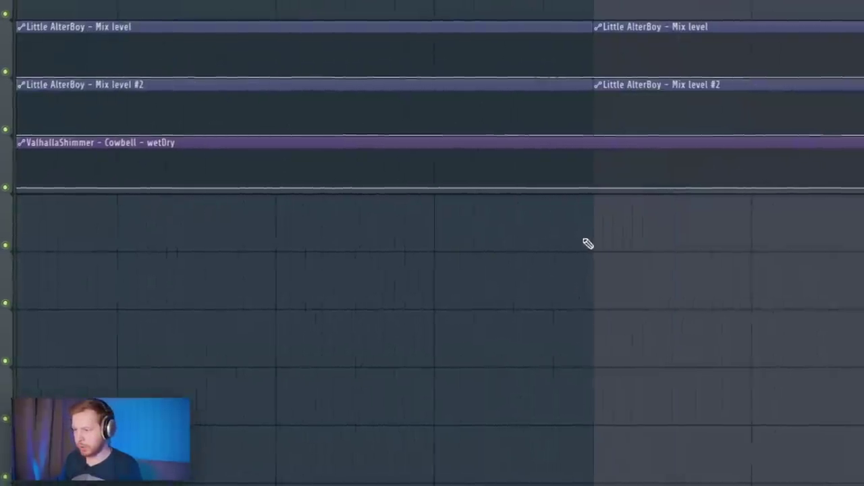
scroll(586, 241, up, 1)
right_click(593, 244)
right_click(593, 246)
click(650, 438)
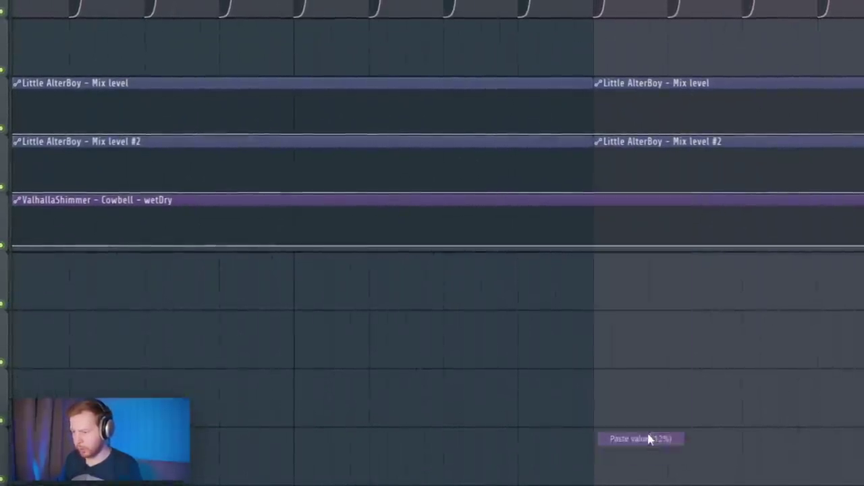
scroll(600, 324, down, 2)
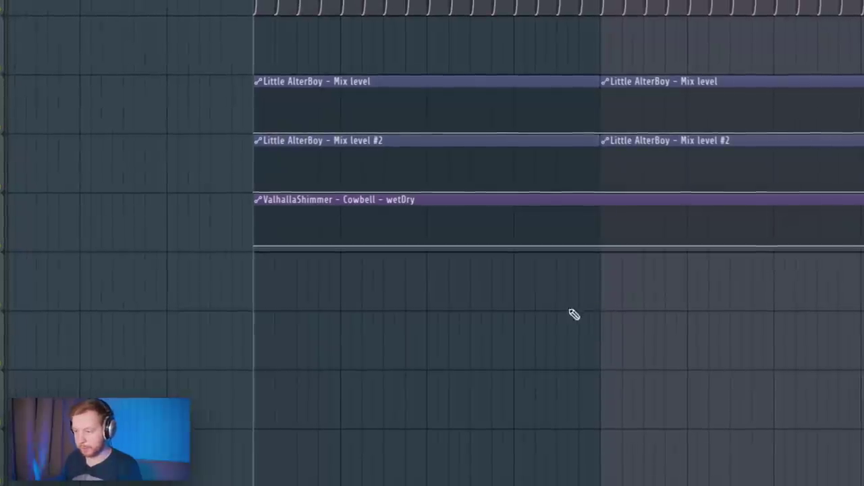
scroll(553, 260, up, 6)
scroll(555, 262, down, 1)
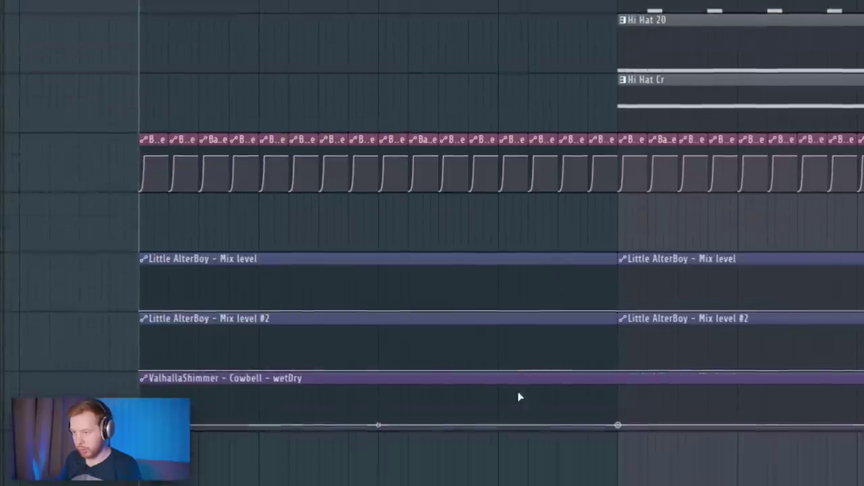
Step: Add points to the ValhallaShimmer wetDry automation so it rises through the intro and falls to zero shortly before bar 9
right_click(545, 404)
drag(545, 405, 591, 429)
scroll(596, 408, up, 3)
scroll(597, 408, down, 1)
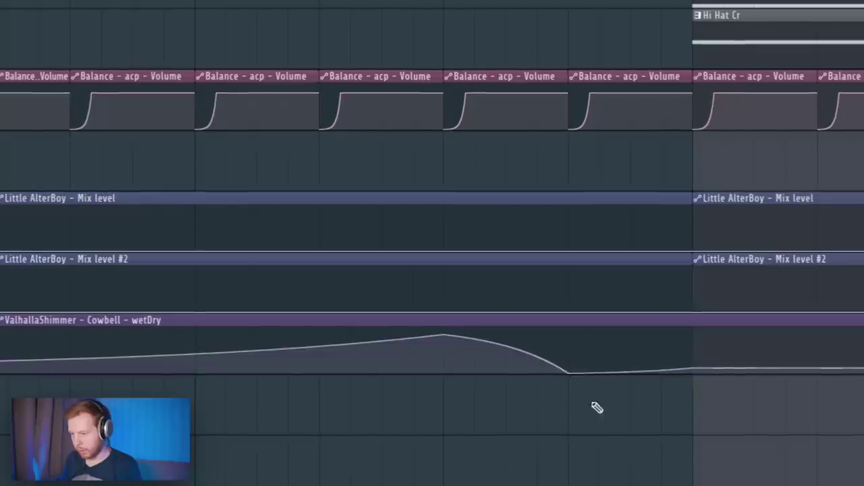
Step: Lower the peak of the ValhallaShimmer wetDry automation before bar 9 and adjust the curve of the rise leading to it
scroll(597, 408, up, 2)
scroll(594, 410, up, 3)
scroll(621, 407, down, 3)
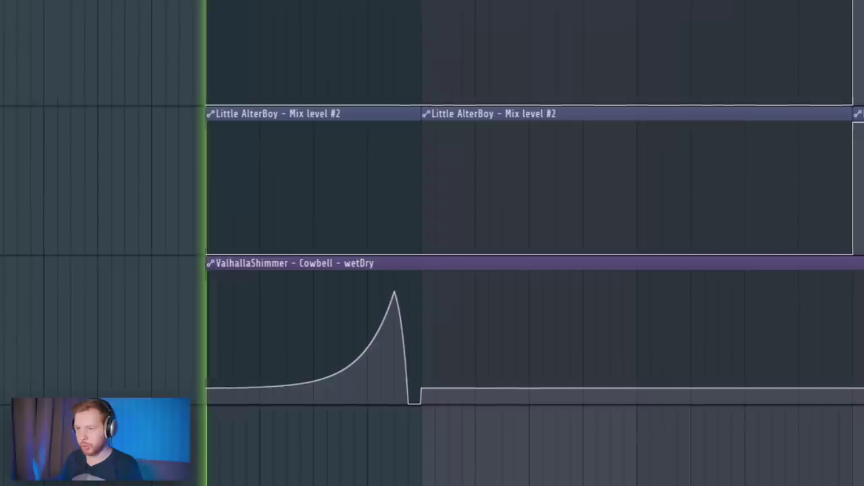
drag(396, 291, 393, 331)
drag(299, 386, 297, 371)
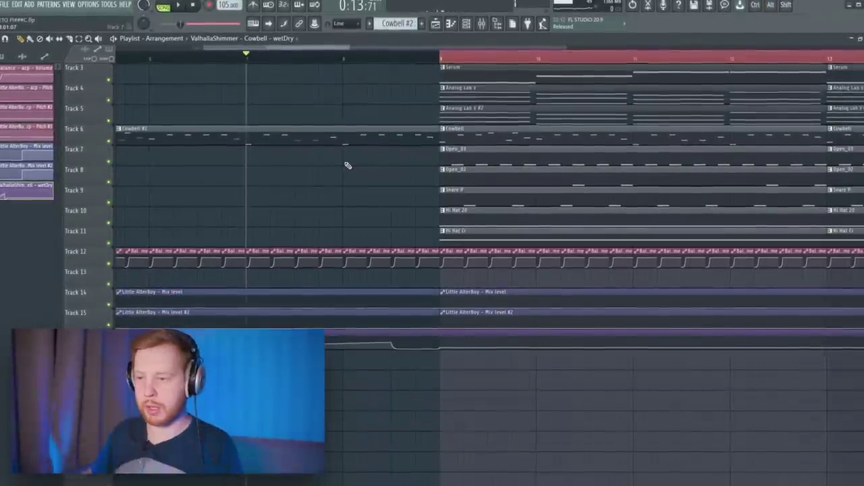
Step: Add the MZ FX [Street Ambience] sample from Mike Zara's Stash to Track 17, starting at bar 5
scroll(365, 175, up, 2)
scroll(337, 233, left, 2)
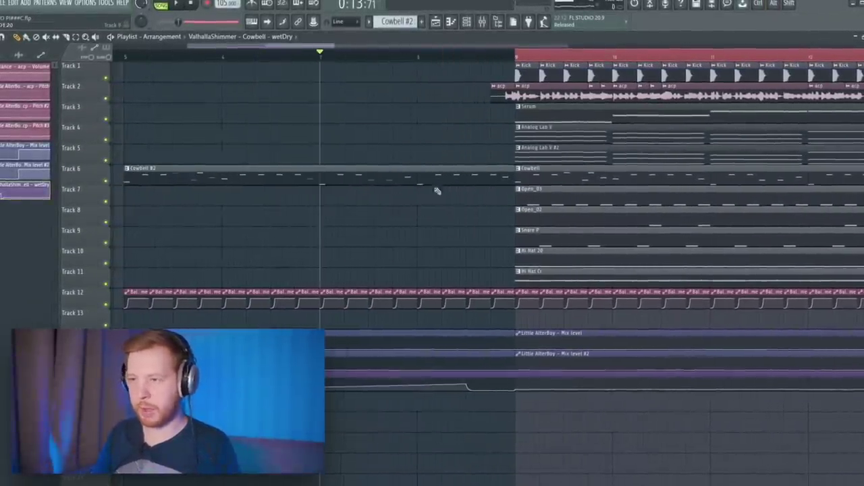
click(497, 26)
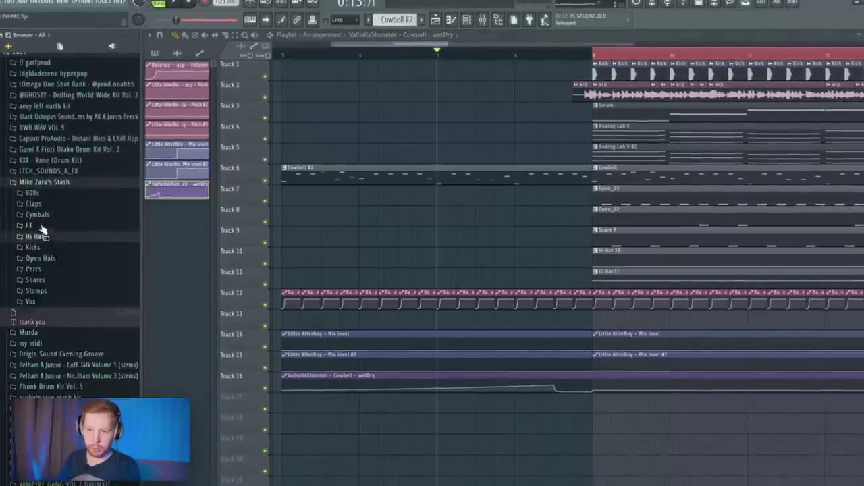
click(39, 214)
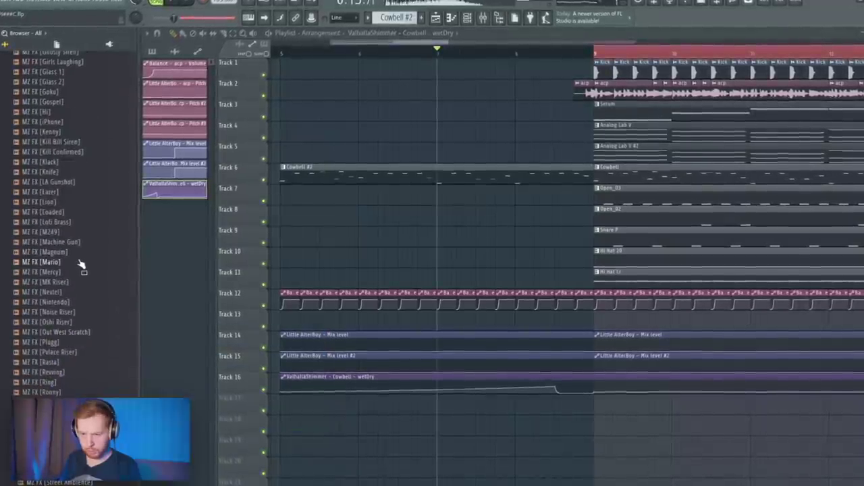
drag(349, 266, 350, 262)
scroll(357, 253, down, 1)
drag(384, 239, 297, 379)
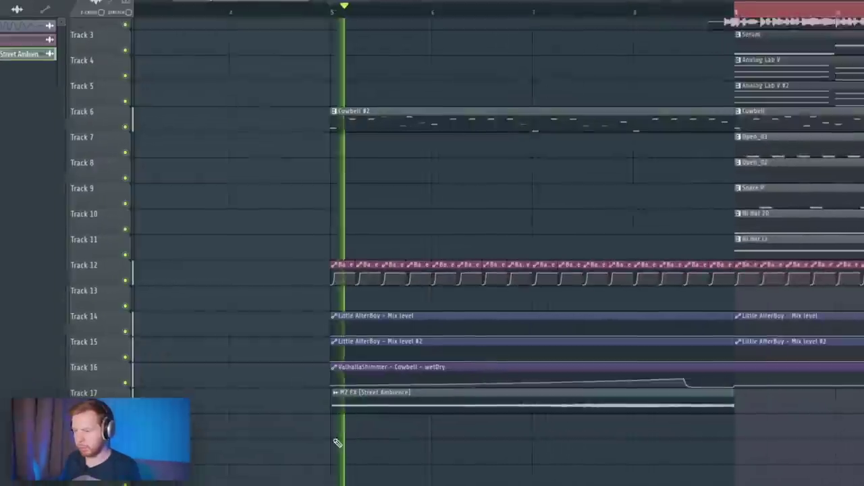
Step: Lower the Street Ambience clip's volume and shorten its end to about the middle of bar 8
scroll(336, 432, up, 4)
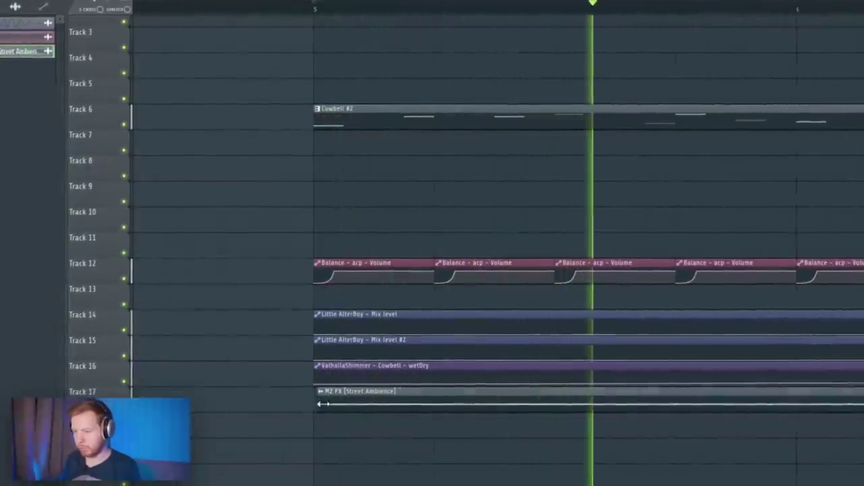
double_click(327, 399)
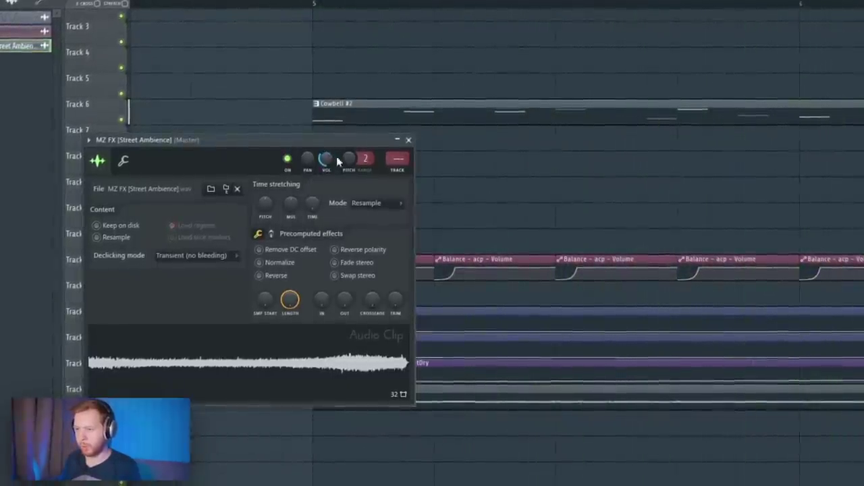
click(478, 233)
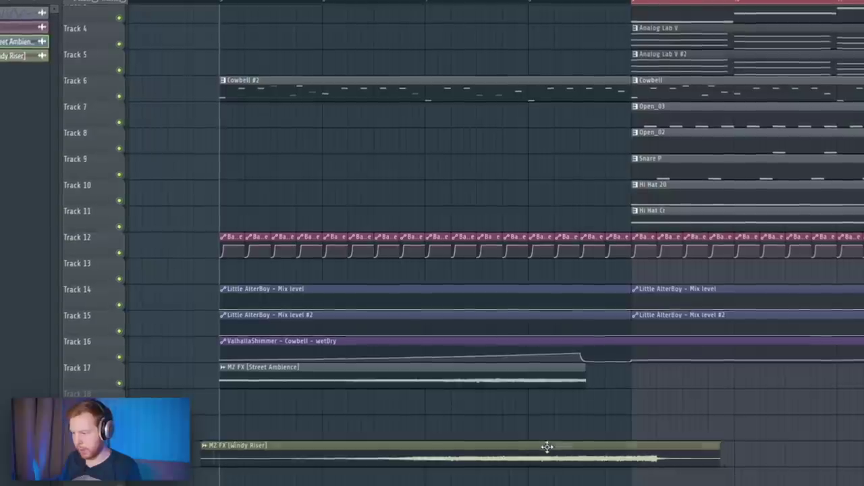
Step: Place MZ FX [Windy Riser] on Track 20 with a fade-in, spanning from bar 5 to just before bar 9
drag(546, 448, 530, 463)
double_click(455, 452)
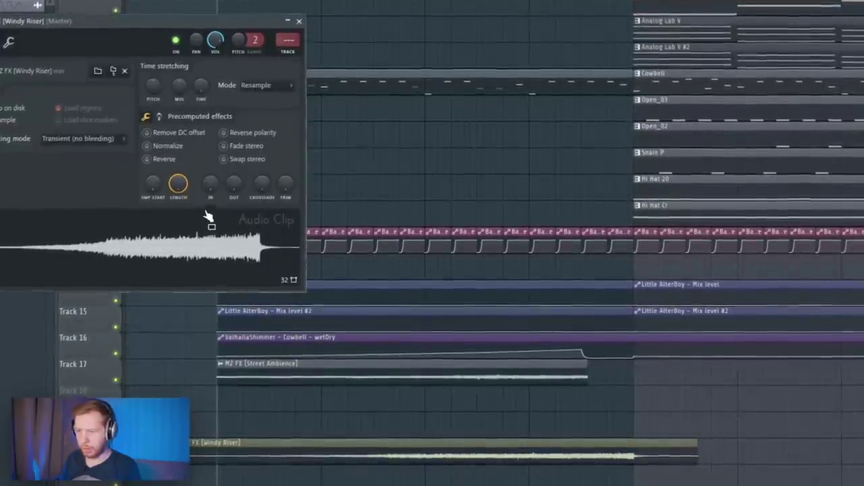
drag(209, 183, 209, 172)
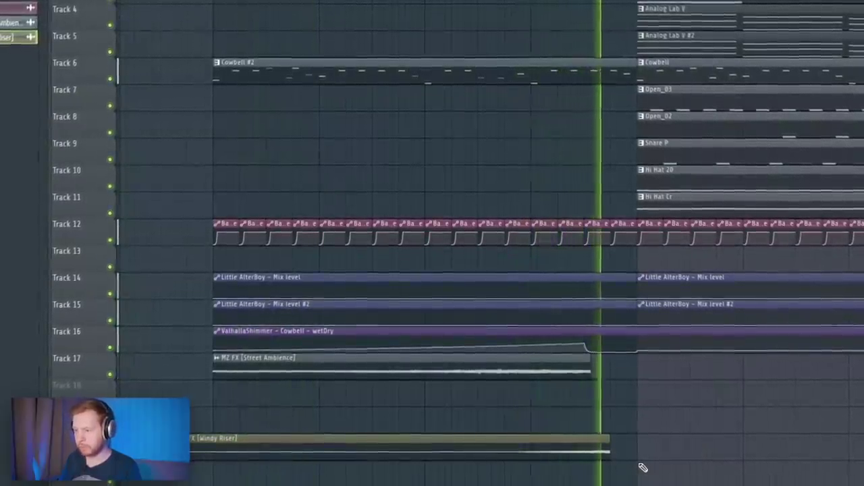
drag(169, 446, 210, 445)
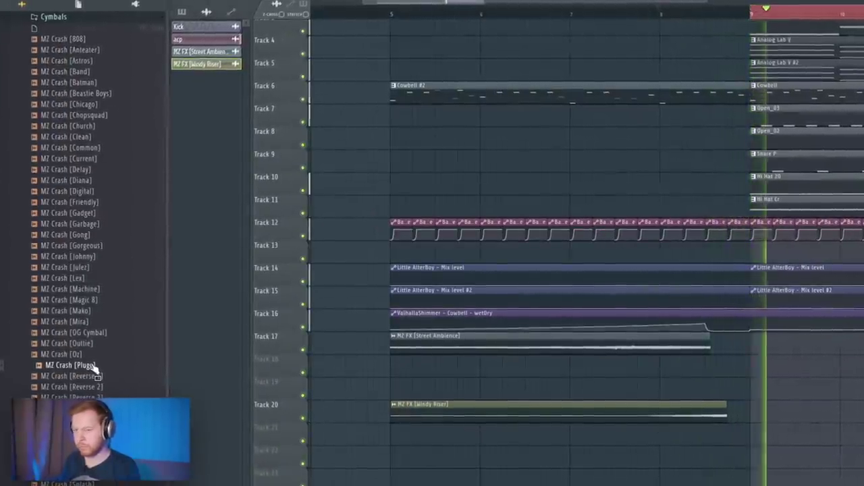
Step: Place the MZ Crash [Plugg] sample on Track 19 at bar 9
drag(755, 398, 756, 396)
scroll(799, 426, down, 2)
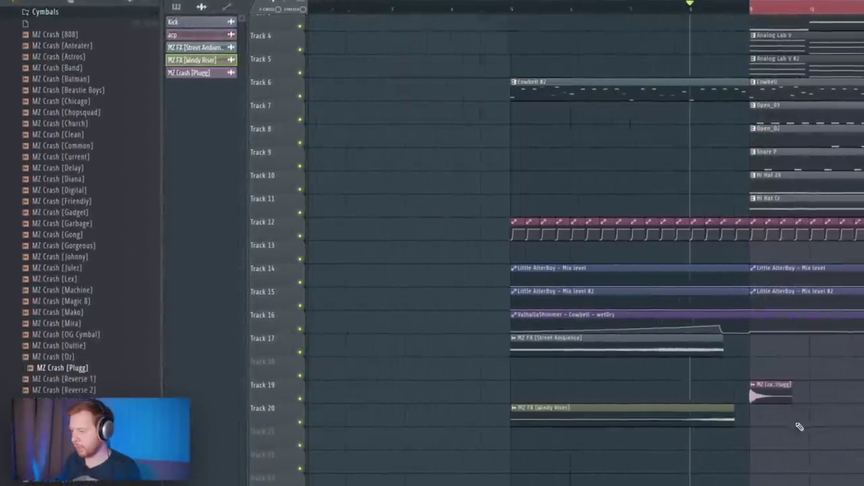
Step: Add a second Little AlterBoy in slot 2 of the Cowbell insert with linked pitch and formant at -12.0 and the mix halfway
scroll(786, 424, up, 3)
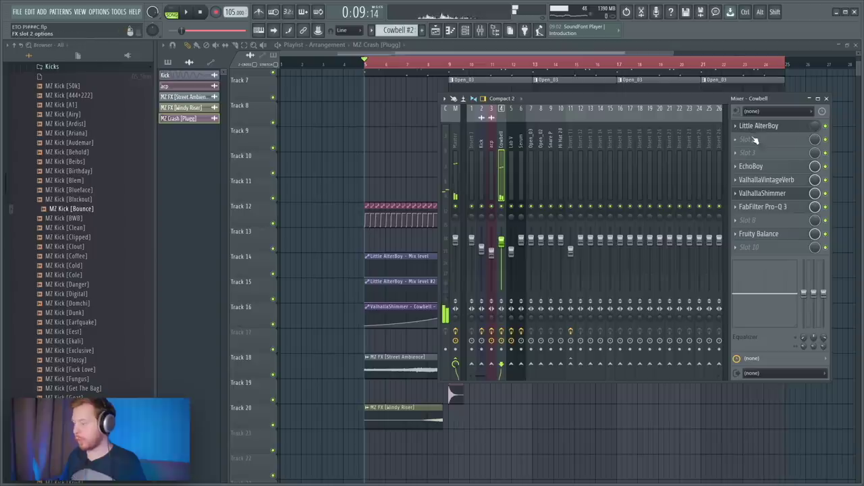
click(755, 139)
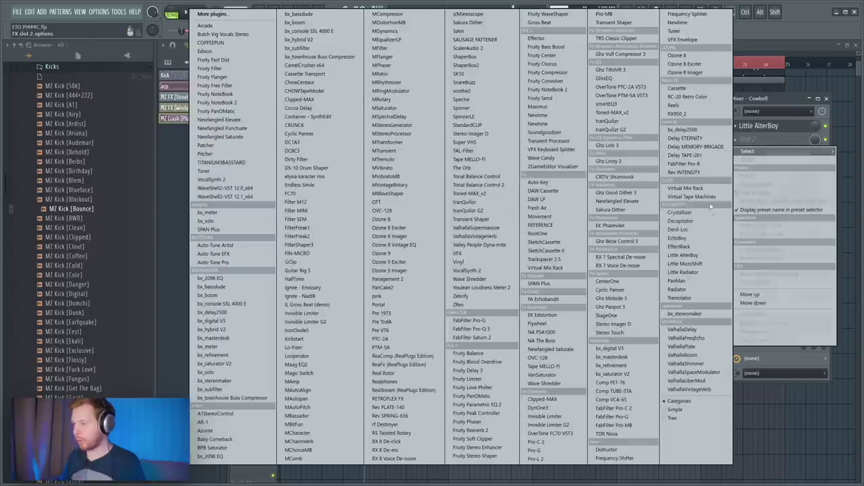
click(700, 256)
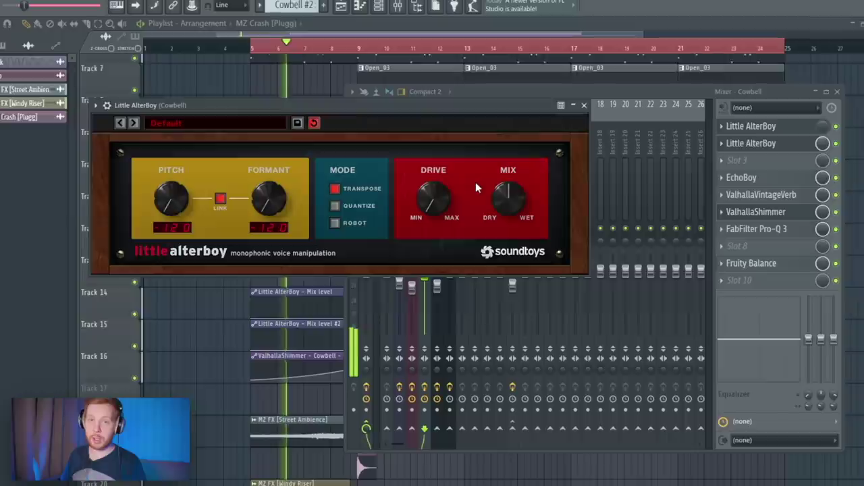
Step: Create a mix level automation clip for the second Cowbell Little AlterBoy, held up until bar 9, then at zero, extended to bar 33
right_click(826, 141)
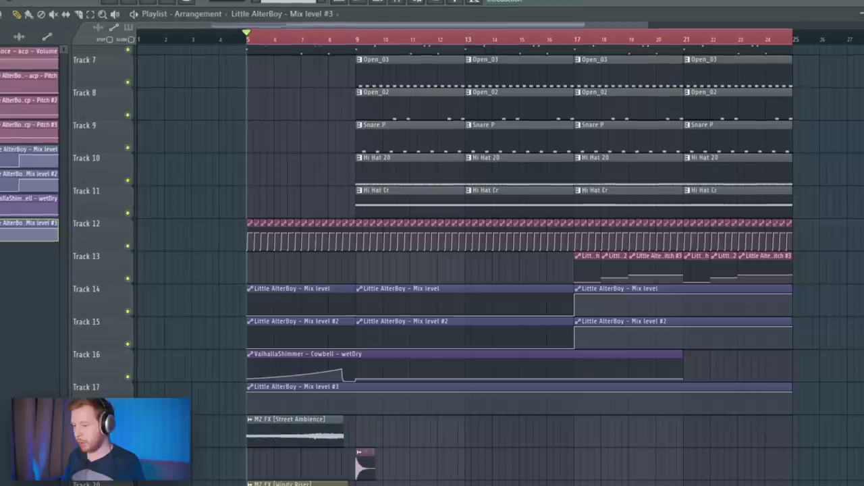
scroll(379, 425, down, 3)
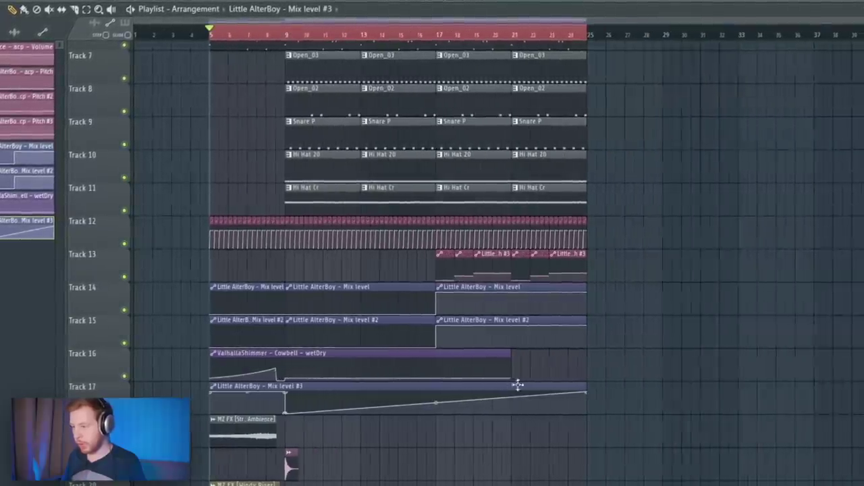
drag(588, 393, 737, 387)
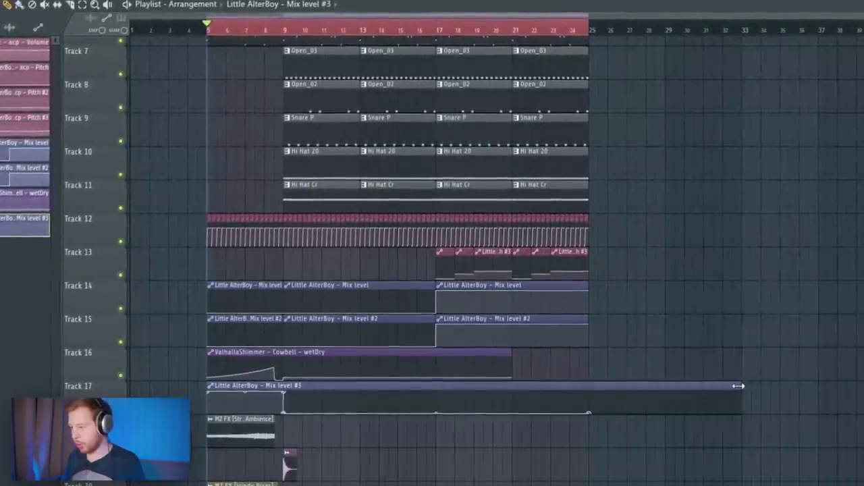
Step: Raise the Little AlterBoy – Mix level #3 automation on Track 17 from bar 25 to bar 33
right_click(591, 392)
right_click(714, 390)
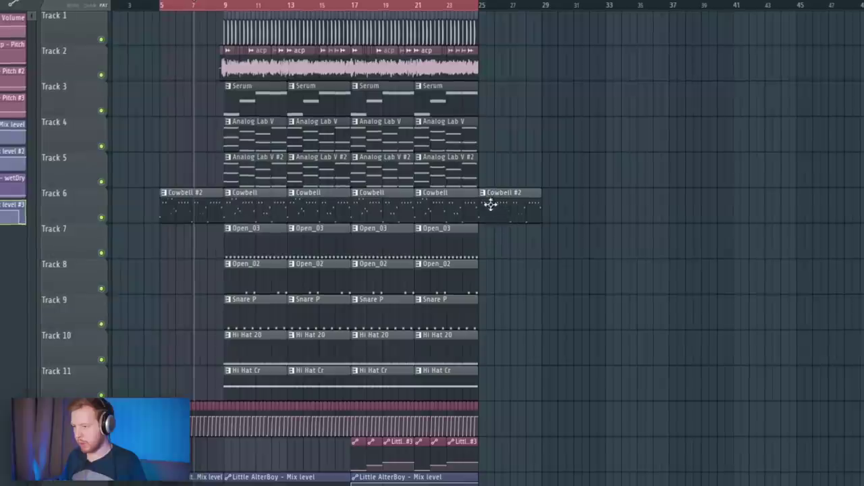
Step: Rework the bar 25 Cowbell clip on Track 6 as a unique pattern ending in a C#5 roll with rising velocities, and repeat it at bar 29
right_click(485, 200)
click(511, 272)
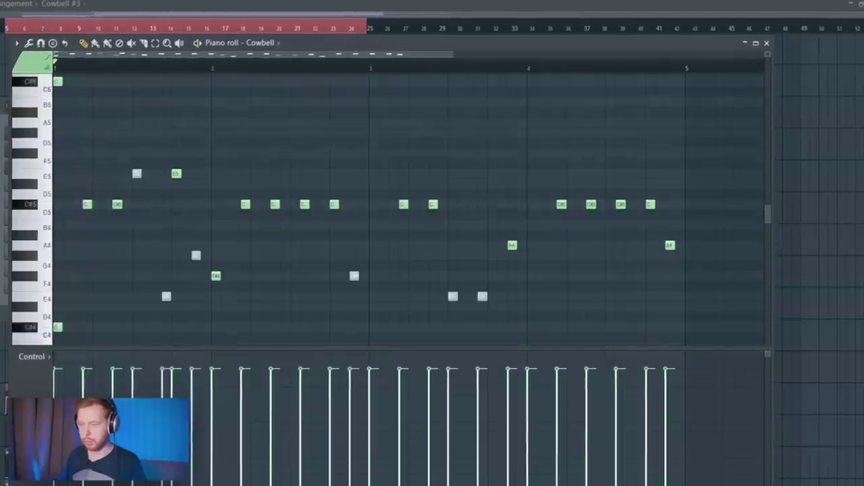
key(space)
scroll(82, 196, up, 3)
drag(196, 216, 194, 299)
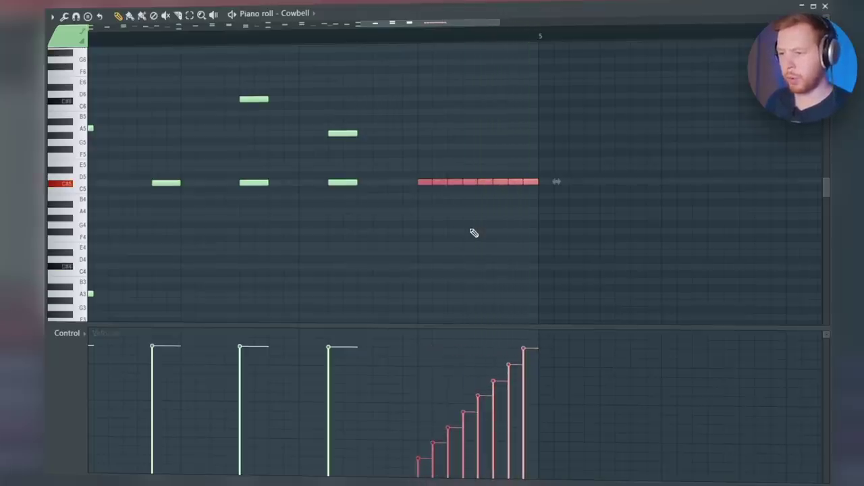
key(space)
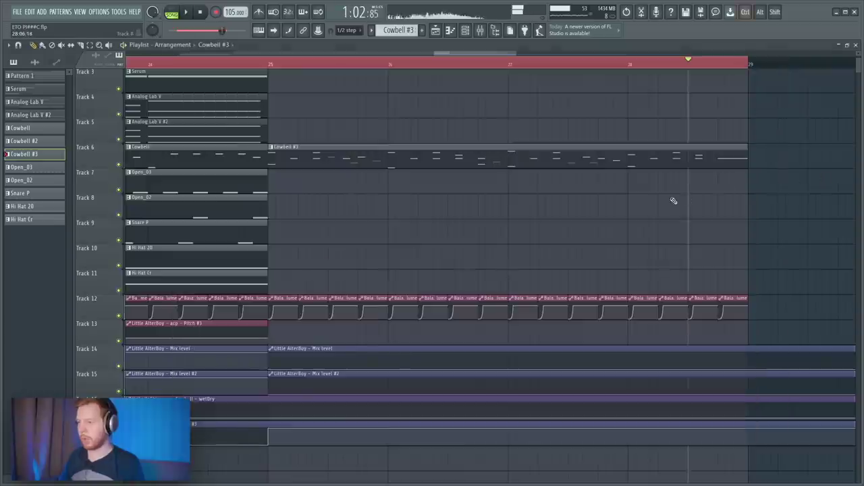
mouse_move(569, 119)
mouse_down()
mouse_move(614, 289)
mouse_move(601, 241)
mouse_up()
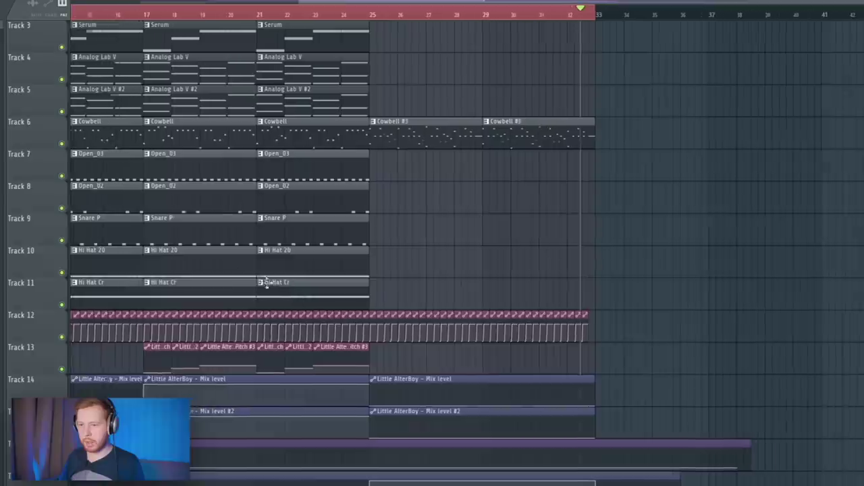
Step: Make the Track 1 kick at bar 25 a unique sample, and lower its Cut and slightly raise its Res in the precomputed effects
scroll(275, 194, up, 2)
scroll(358, 40, up, 8)
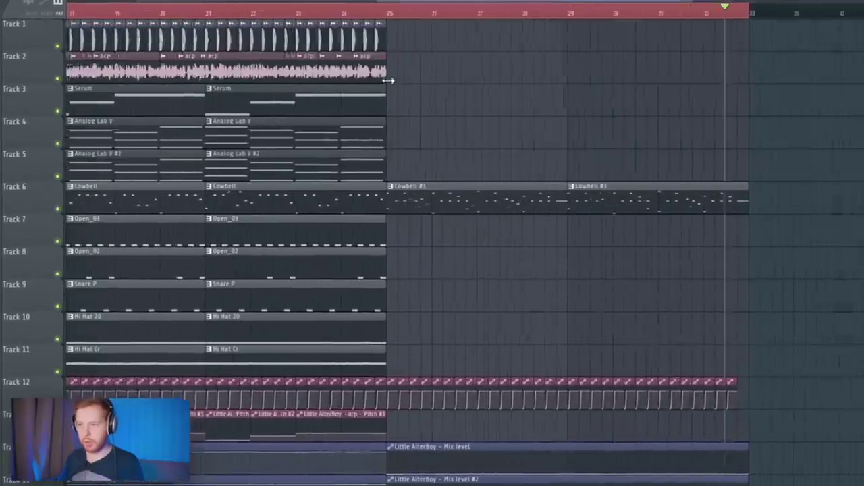
right_click(496, 31)
click(541, 112)
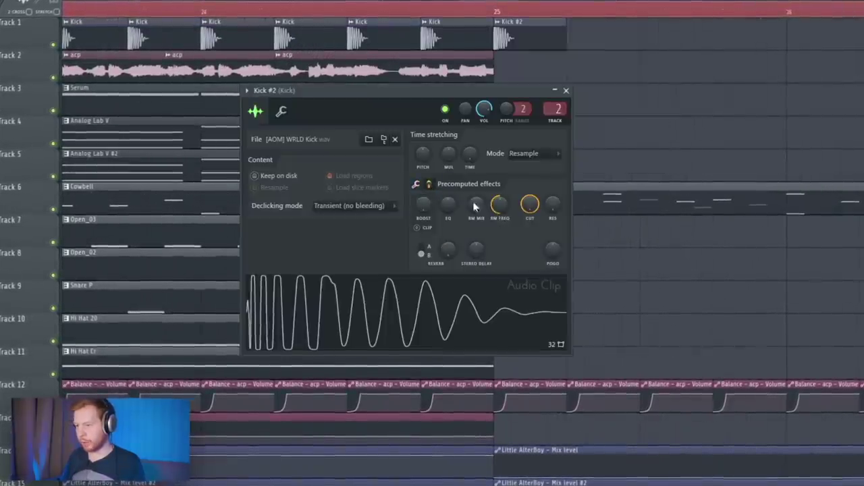
drag(530, 205, 530, 244)
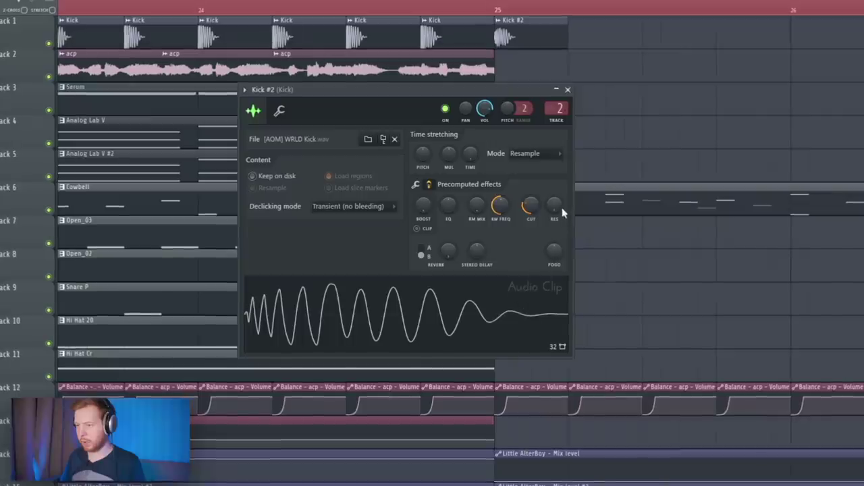
drag(556, 207, 556, 192)
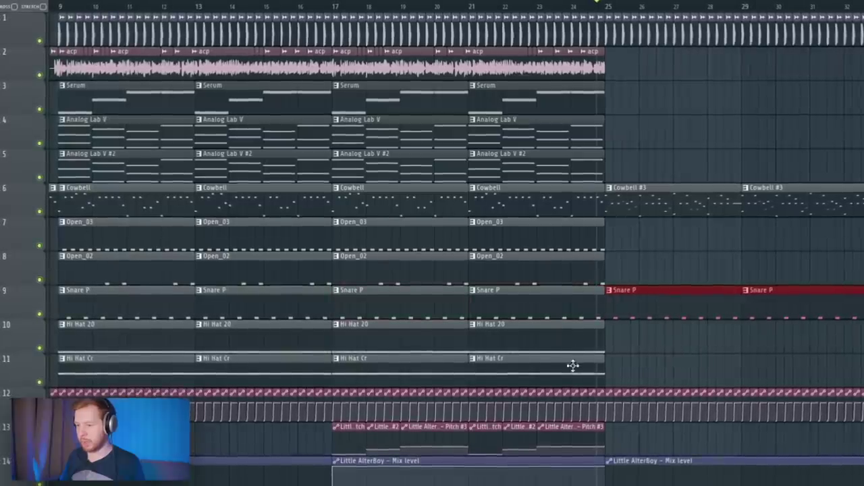
Step: Place the Serum pattern on Track 3 at bar 25 and make that clip unique
click(675, 98)
drag(703, 157, 516, 176)
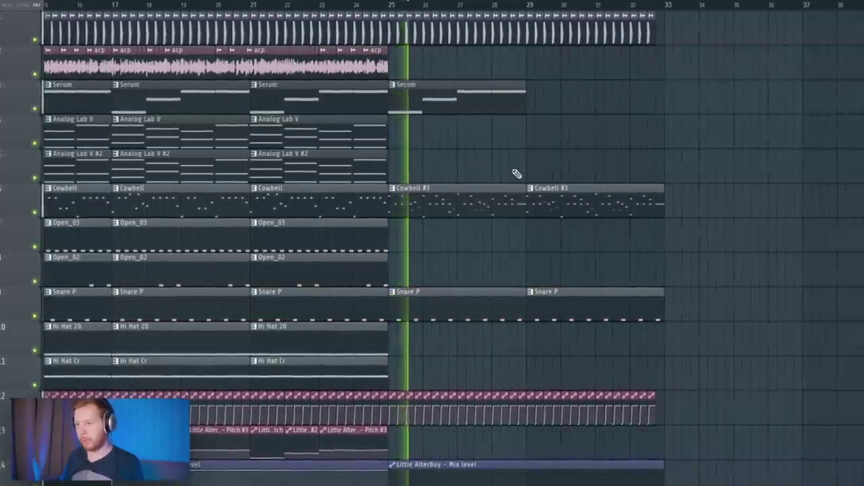
click(392, 84)
click(431, 174)
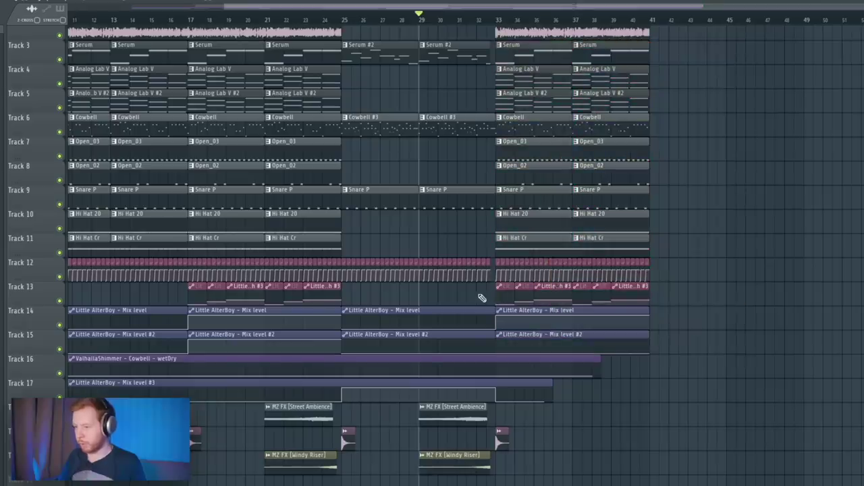
Step: Raise the Little AlterBoy – Mix level #3 automation on Track 17 from bar 53 to bar 57
scroll(695, 328, up, 1)
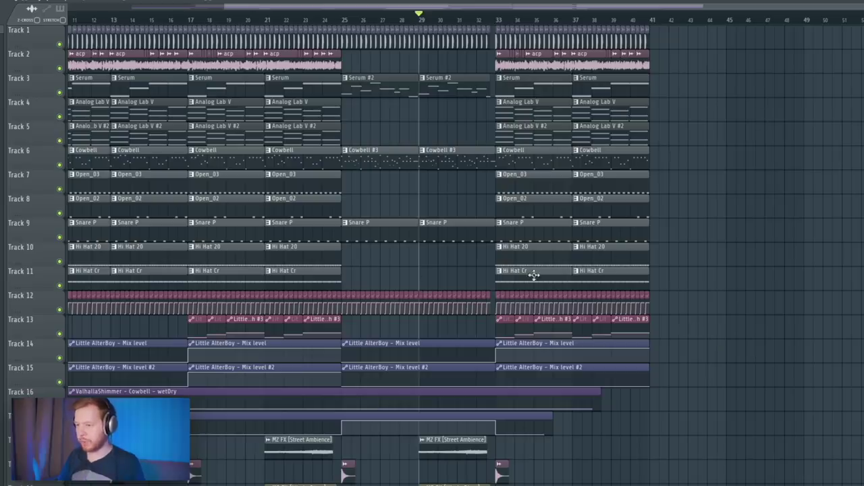
scroll(484, 289, left, 4)
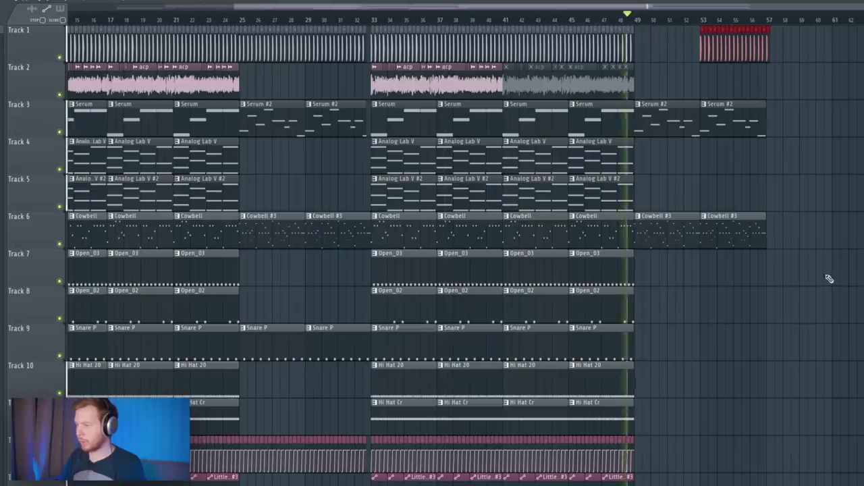
drag(830, 279, 635, 156)
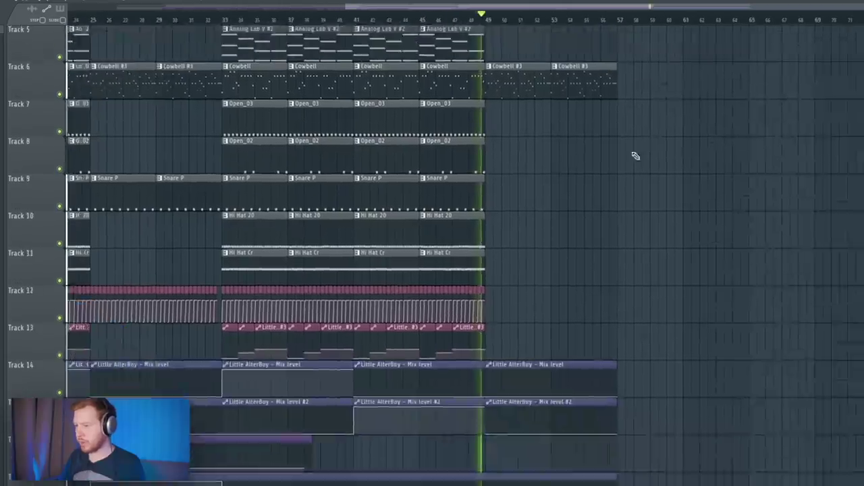
scroll(557, 187, up, 4)
scroll(528, 182, up, 4)
scroll(511, 266, down, 8)
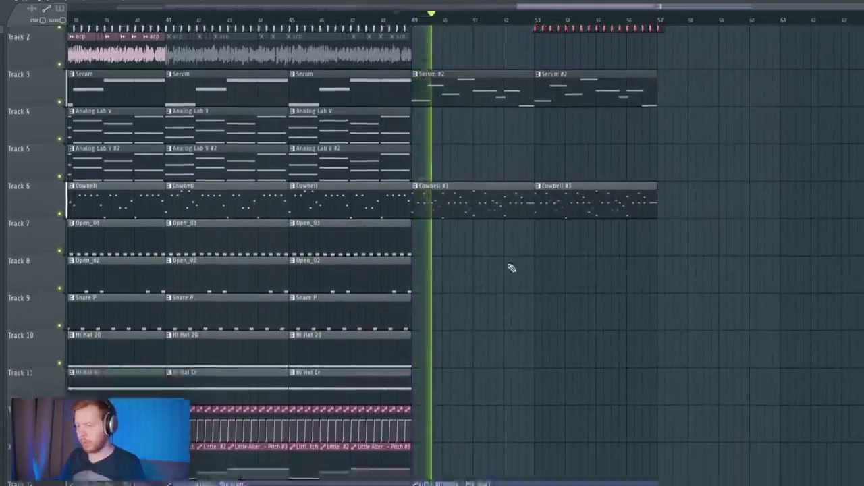
right_click(535, 356)
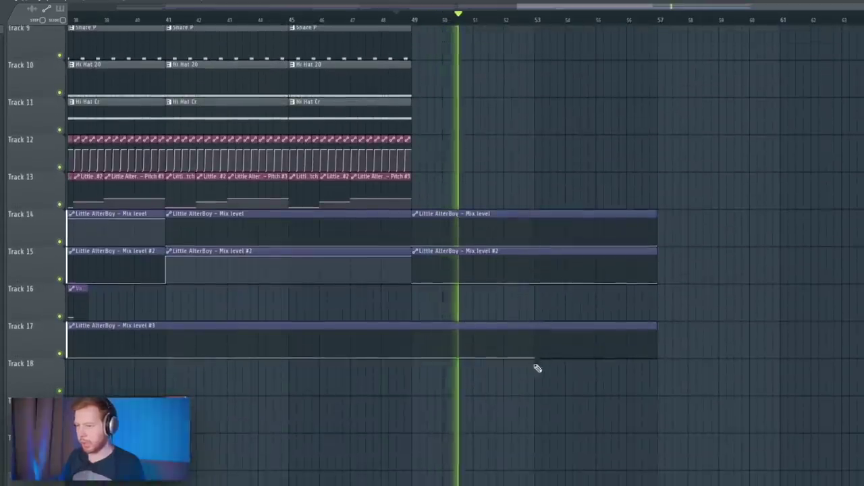
right_click(535, 332)
right_click(622, 328)
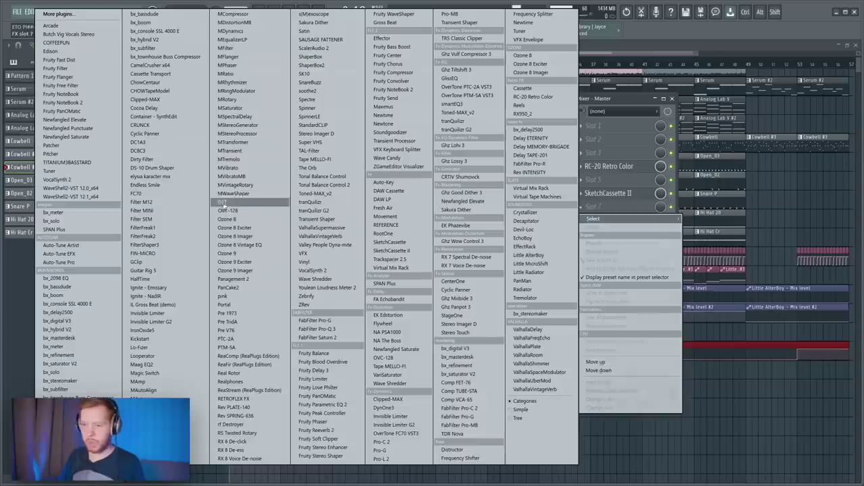
Step: Load Ozone 9 on the Master and set Equalizer 1 to Mid/Side, with a -4.6 dB Baxandall Bass cut at 3720 Hz and a slight band 5 boost
click(236, 253)
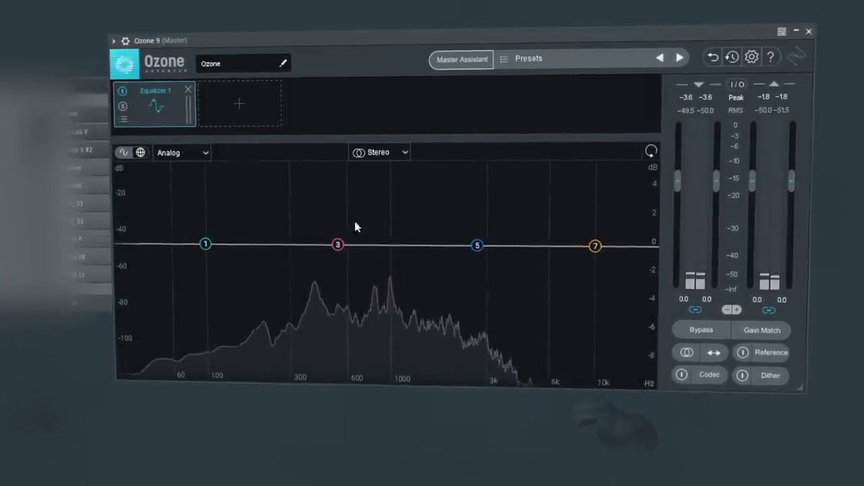
click(400, 154)
click(382, 190)
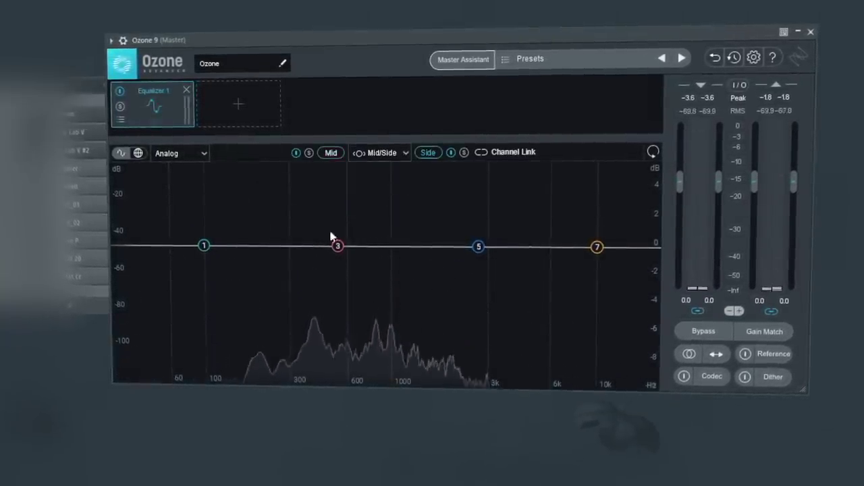
drag(208, 247, 517, 314)
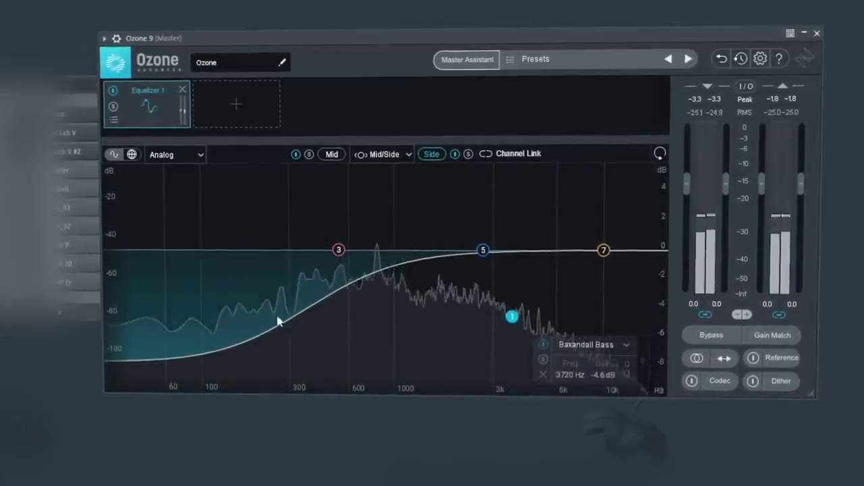
drag(485, 251, 452, 223)
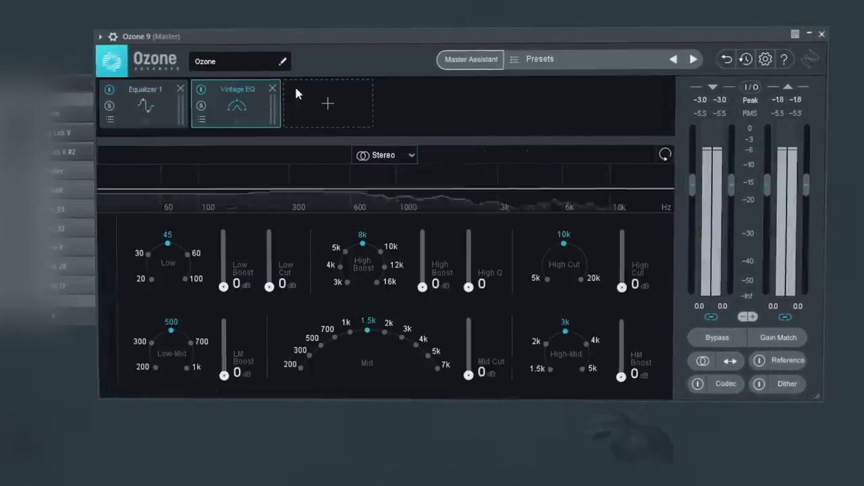
Step: Set the Vintage EQ's mid frequency to 700 Hz with a mid cut of 1.3 dB
click(328, 330)
mouse_move(468, 376)
mouse_down()
mouse_move(490, 315)
mouse_move(473, 370)
mouse_up()
Step: Add an Ozone Imager with the Band 1 width at -39.2, and raise the gain of GClip on the Master slightly
click(338, 103)
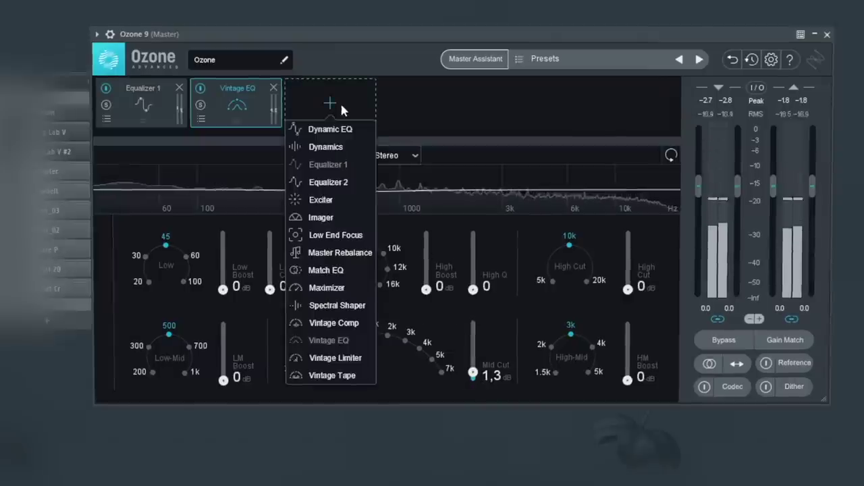
click(322, 217)
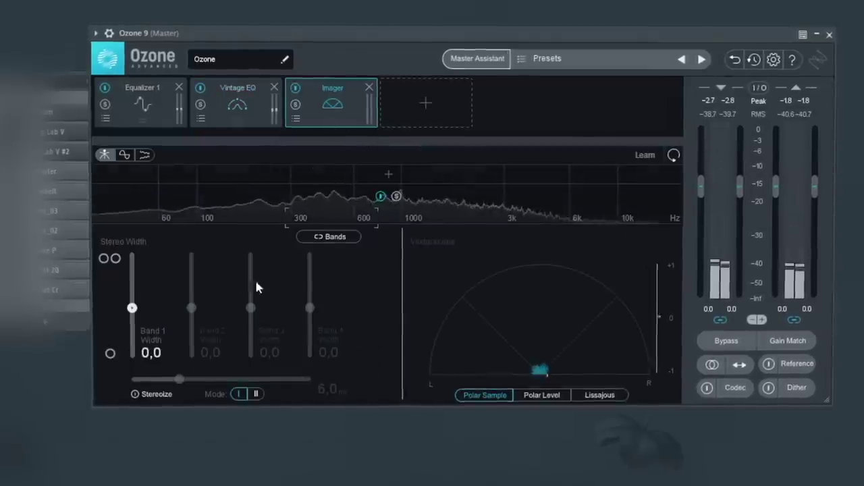
click(295, 119)
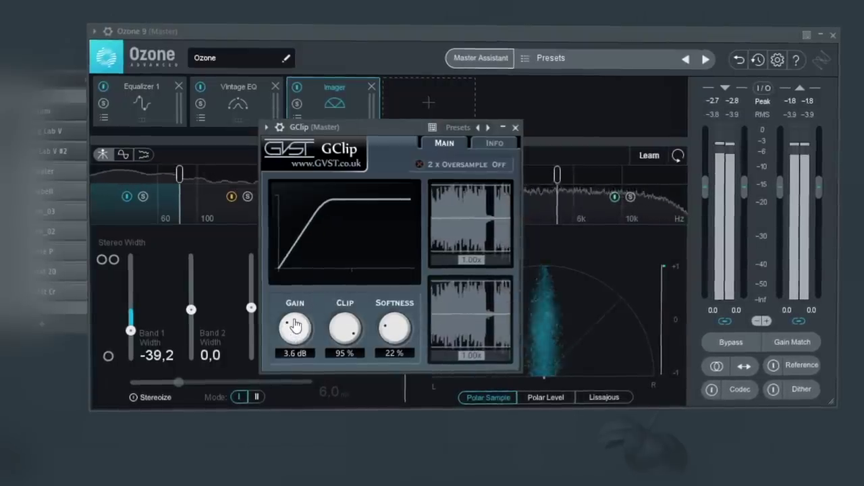
drag(296, 326, 296, 323)
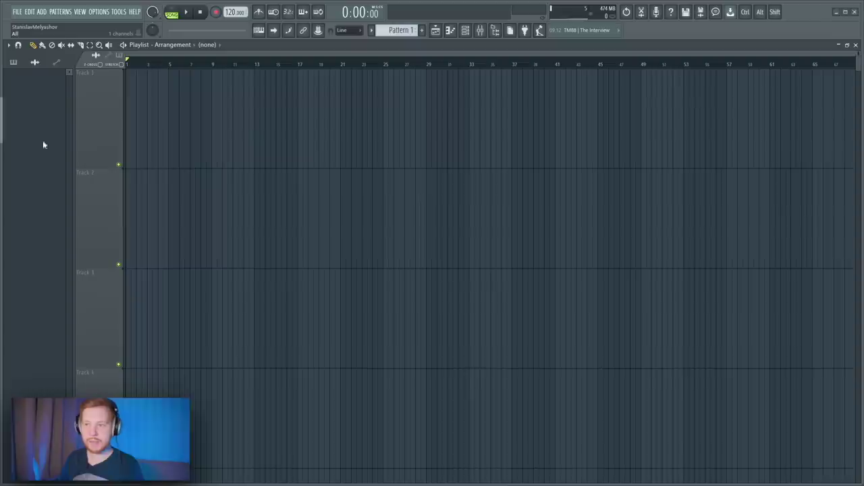
Step: Place the ETO PI###C audio file on Track 1 from bar 1 of the empty project and set the tempo to 105
drag(388, 119, 201, 126)
scroll(200, 128, up, 4)
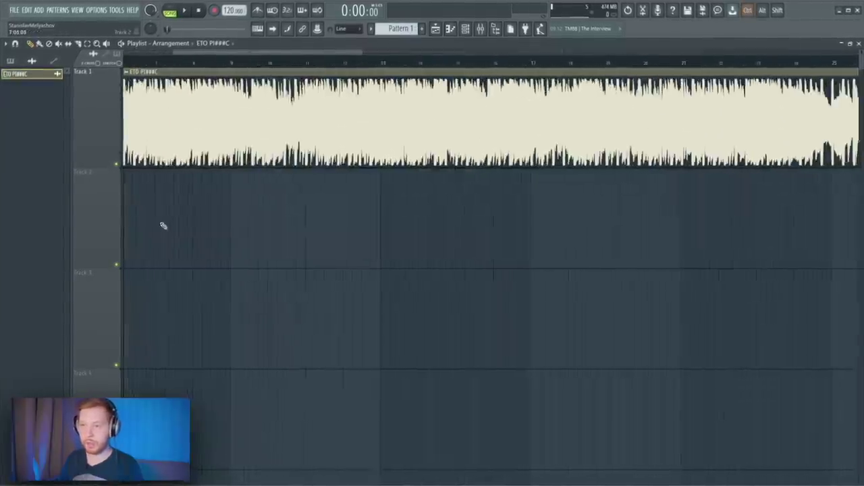
drag(162, 225, 448, 203)
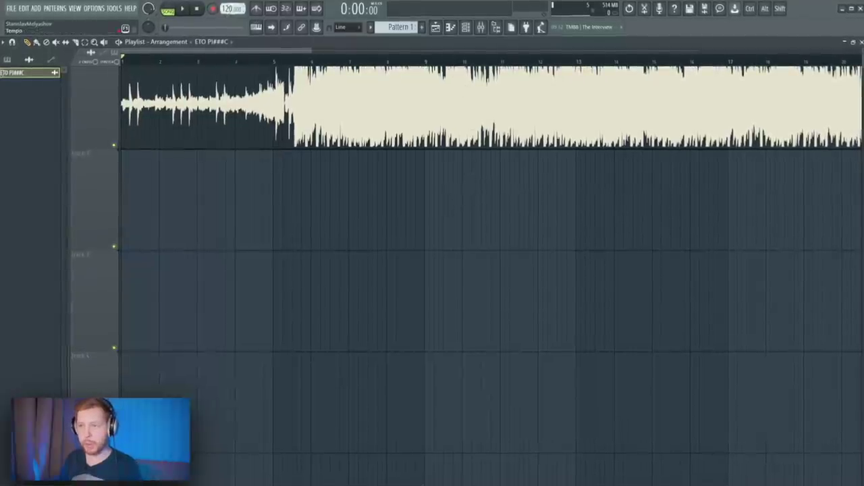
Step: Try the Stretch time-stretching mode on the ETO PI###C clip, and set the mode to Resample
double_click(305, 116)
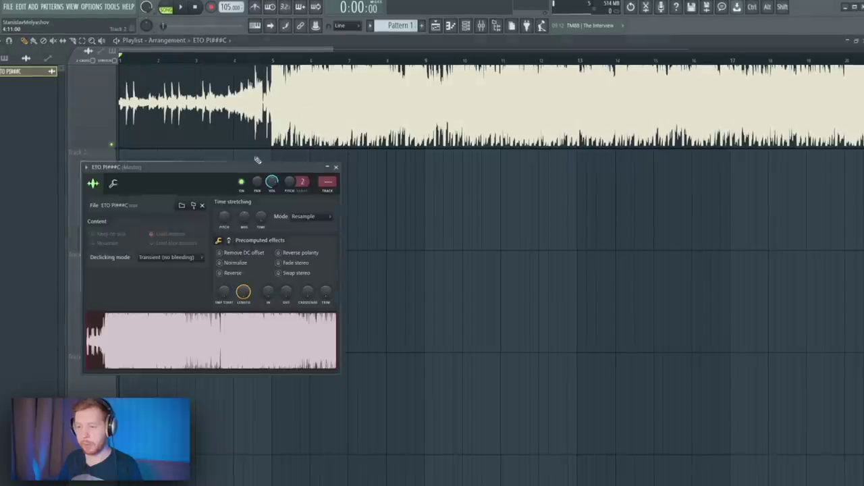
drag(258, 164, 360, 72)
click(392, 124)
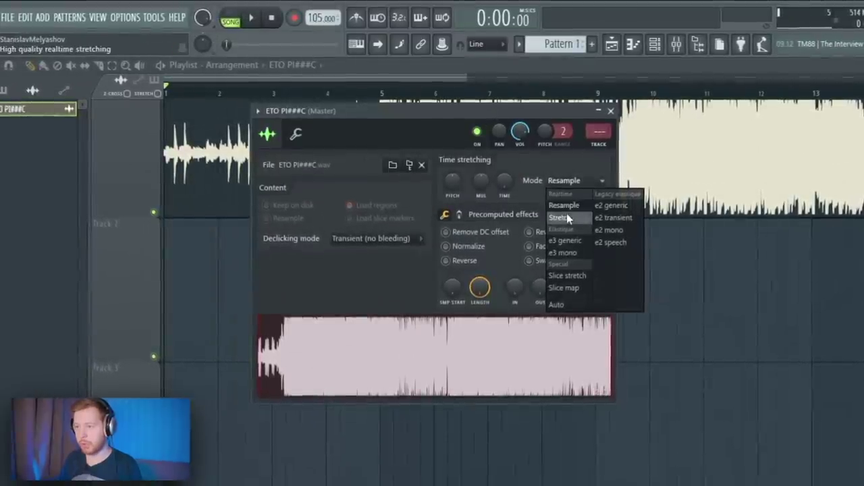
click(559, 217)
click(573, 181)
click(564, 205)
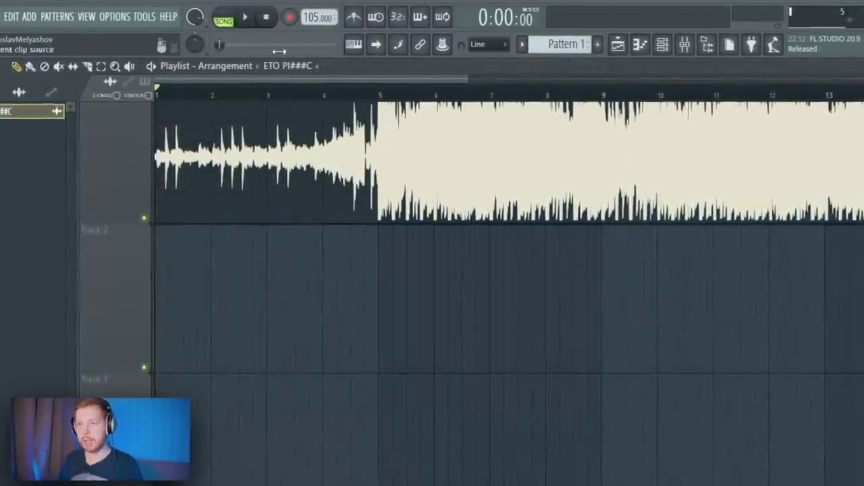
Step: Play the track, lower the tempo to 100 BPM and continue playback from bar 4
key(space)
drag(311, 18, 310, 28)
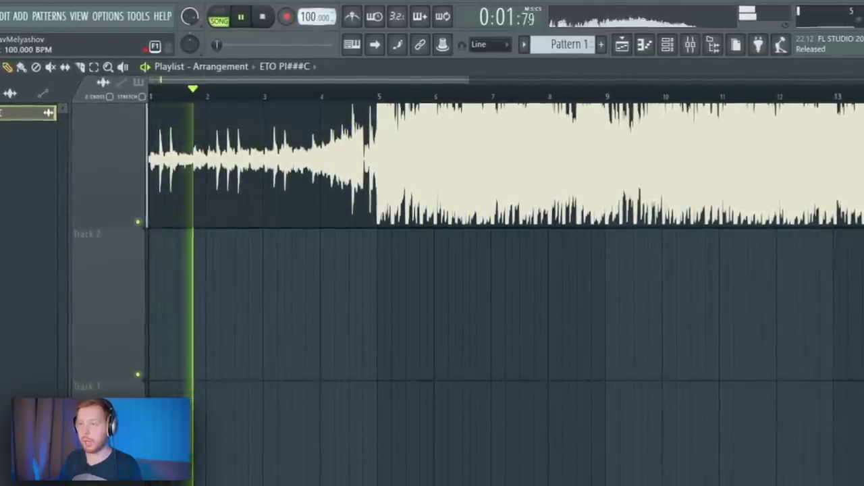
click(324, 98)
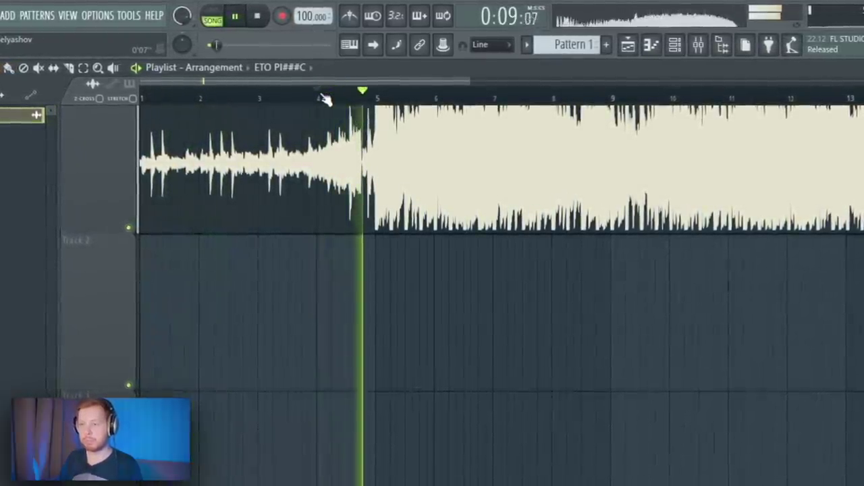